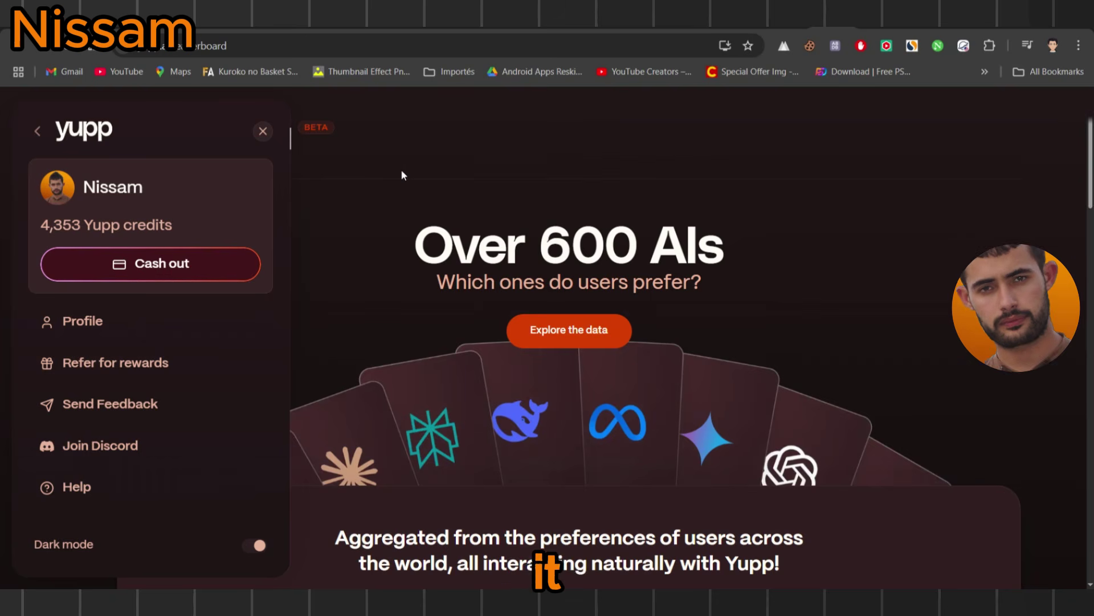
# Step: Check the cash-out option for the Yupp credits and dismiss its dialog
pyautogui.click(186, 266)
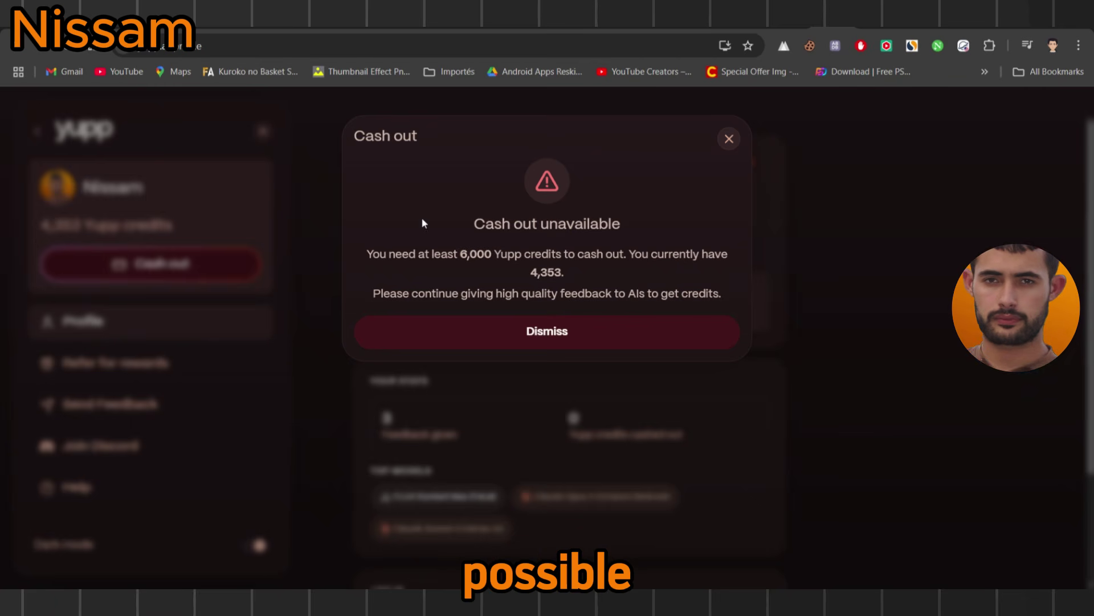
pyautogui.click(555, 331)
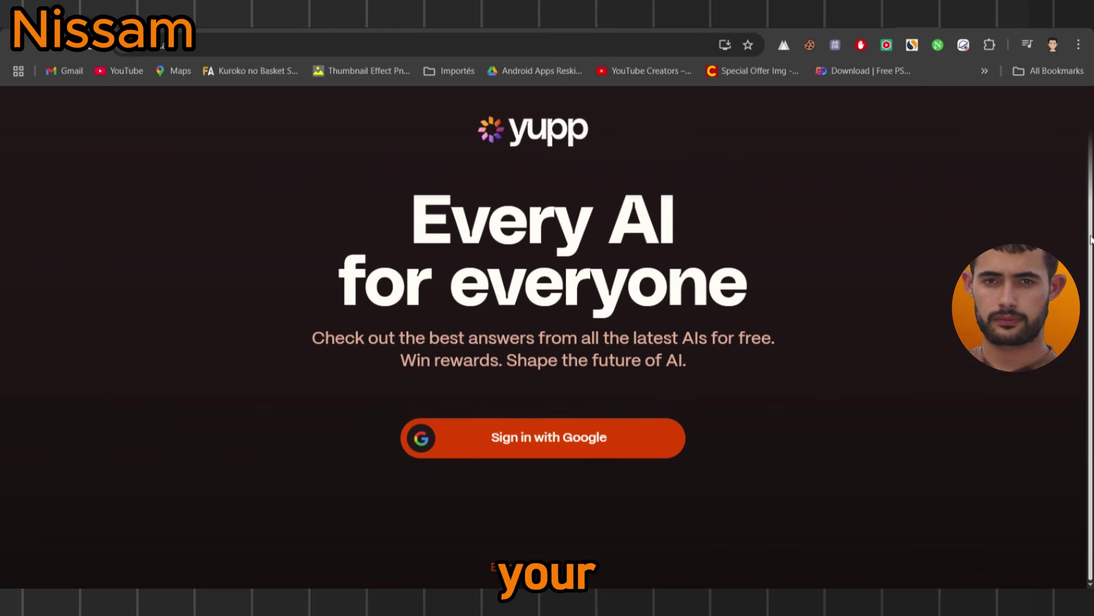
# Step: Sign in to Yupp with the existing Google account and approve sharing the account details
pyautogui.click(514, 436)
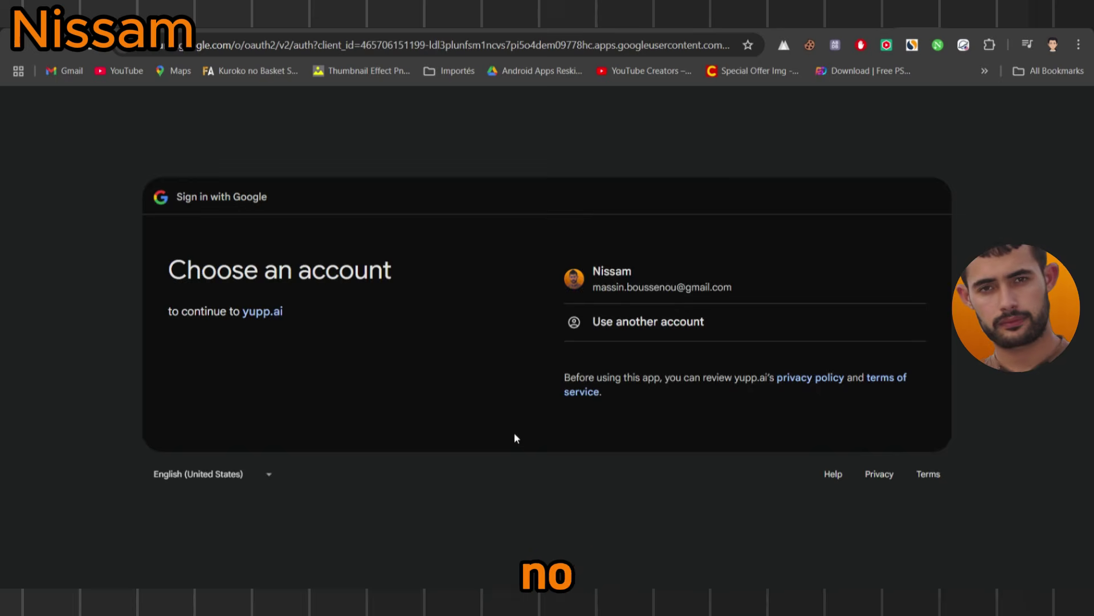
pyautogui.click(655, 276)
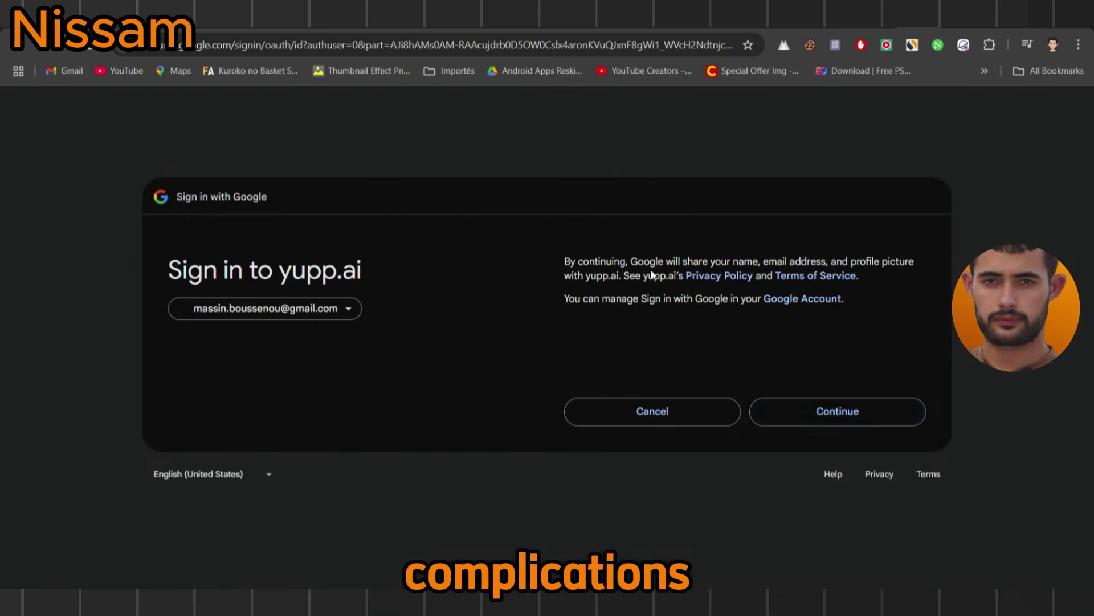
pyautogui.click(855, 408)
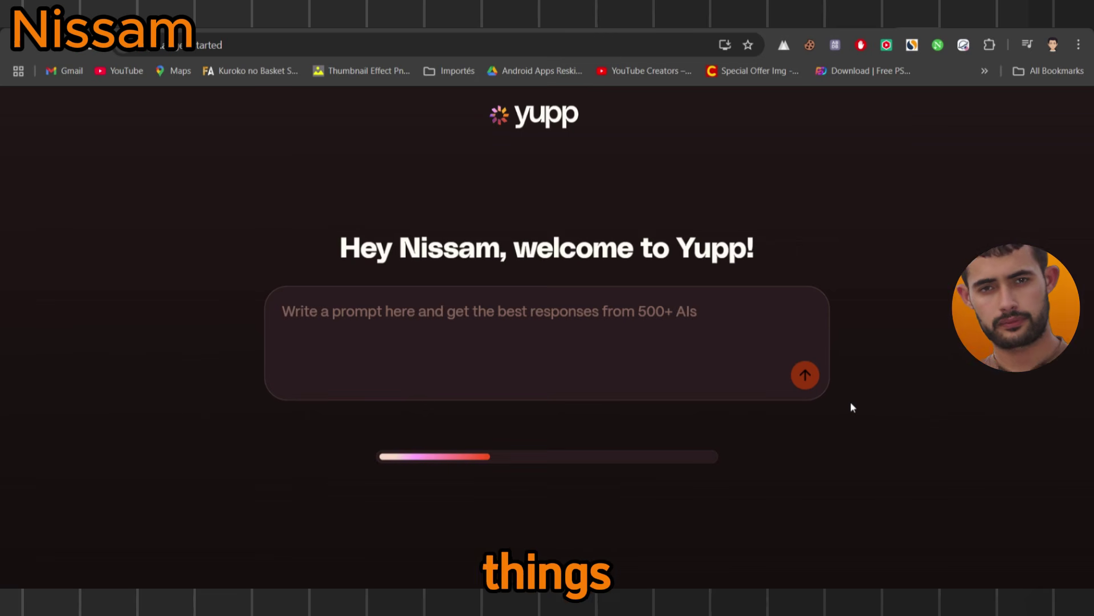
# Step: Send the prompt "how to build an ai agent" from the Yupp welcome page
pyautogui.write('how to build an ai agent')
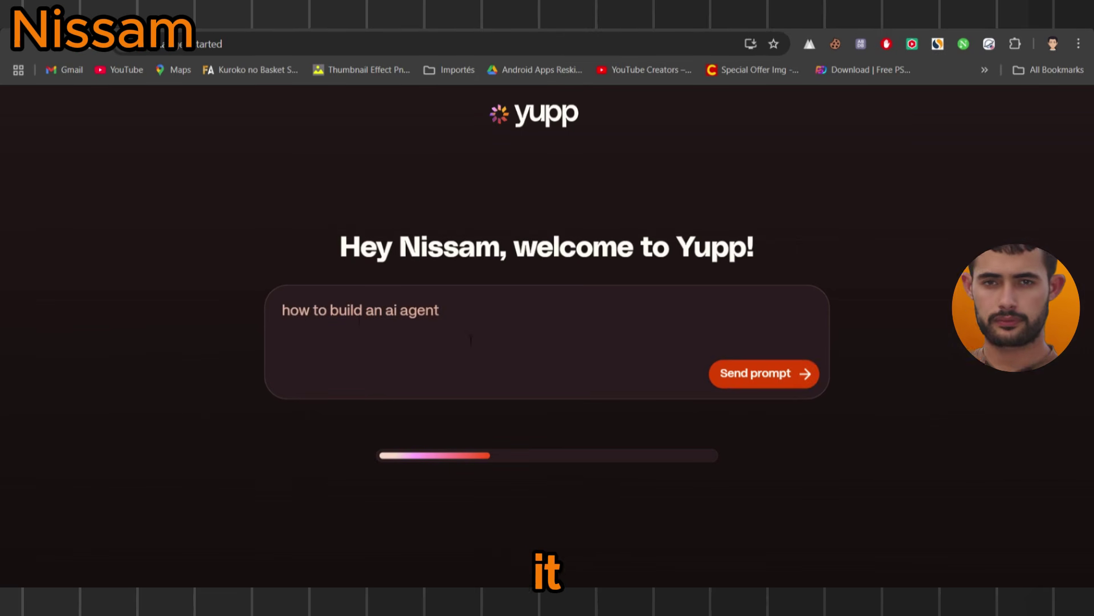
pyautogui.click(723, 374)
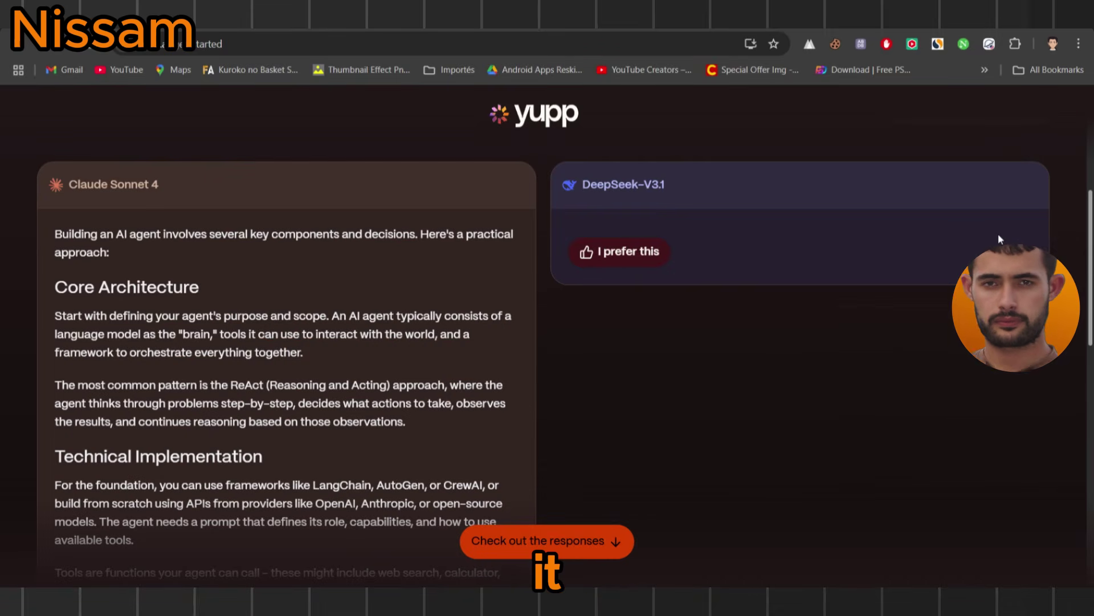
# Step: Mark the Claude Sonnet 4 response as preferred and send feedback with the reasons "On target!" and "Fast"
pyautogui.scroll(-10, 998, 234)
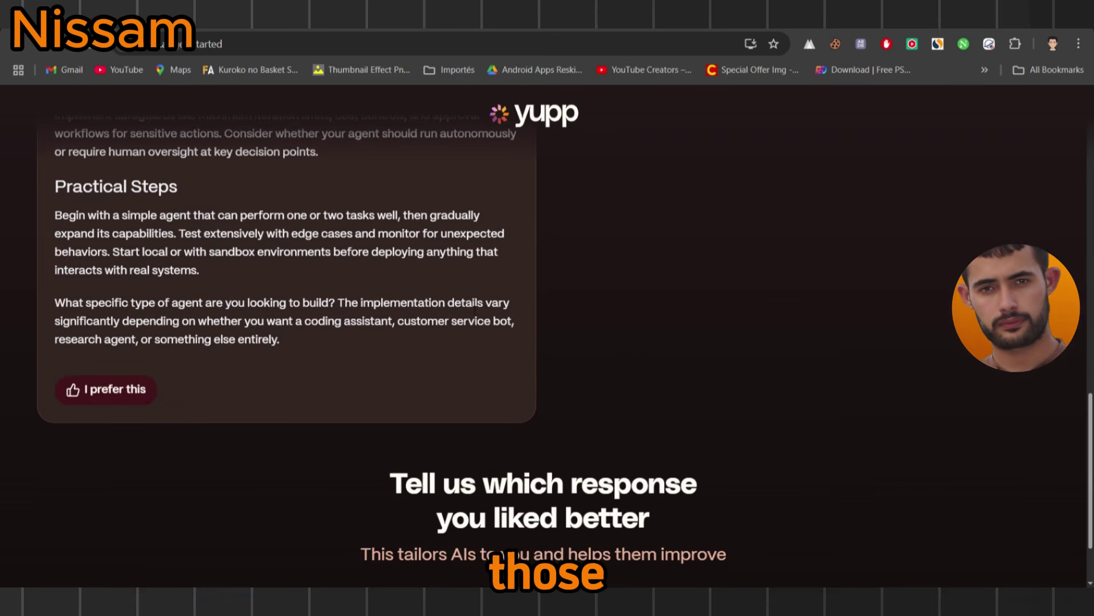
pyautogui.click(117, 391)
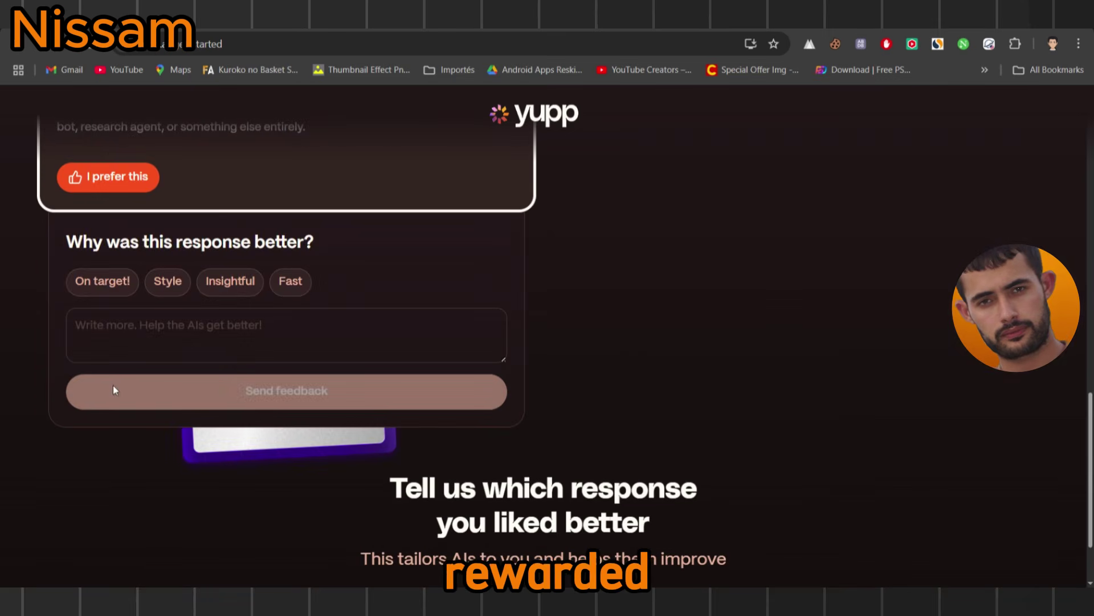
pyautogui.click(117, 288)
pyautogui.click(292, 285)
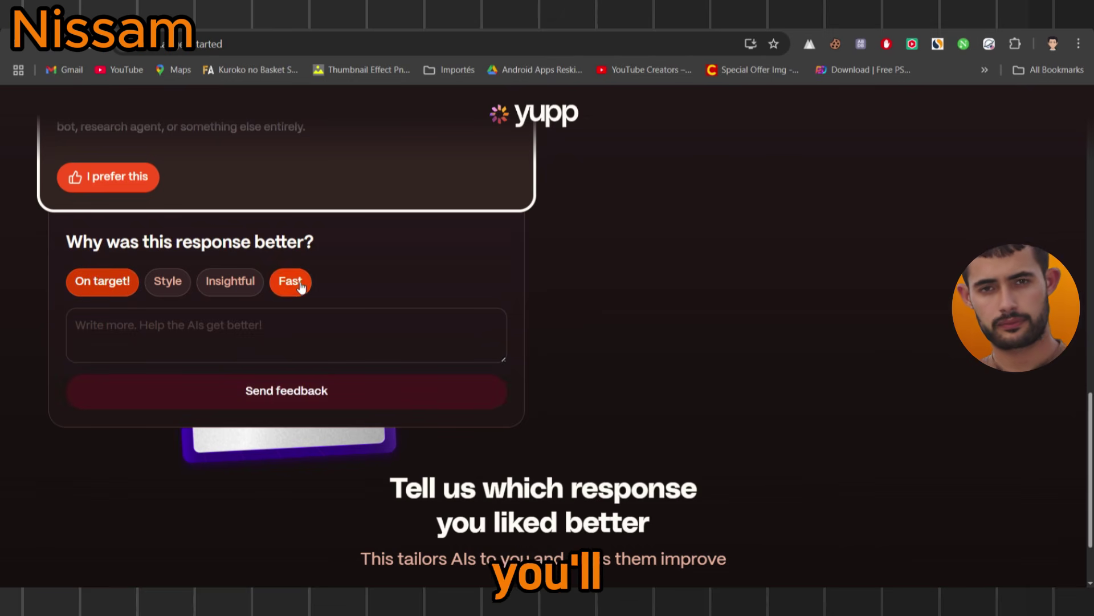
pyautogui.click(298, 394)
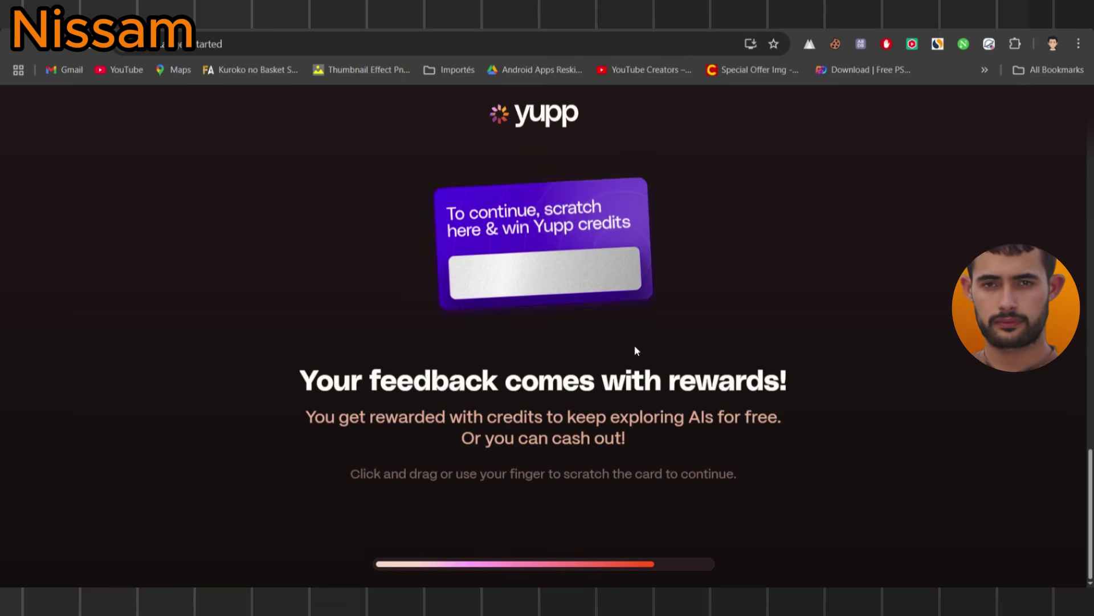
# Step: Scratch the reward card to reveal the Yupp credits and continue to the home page
pyautogui.moveTo(473, 275); pyautogui.dragTo(632, 273)
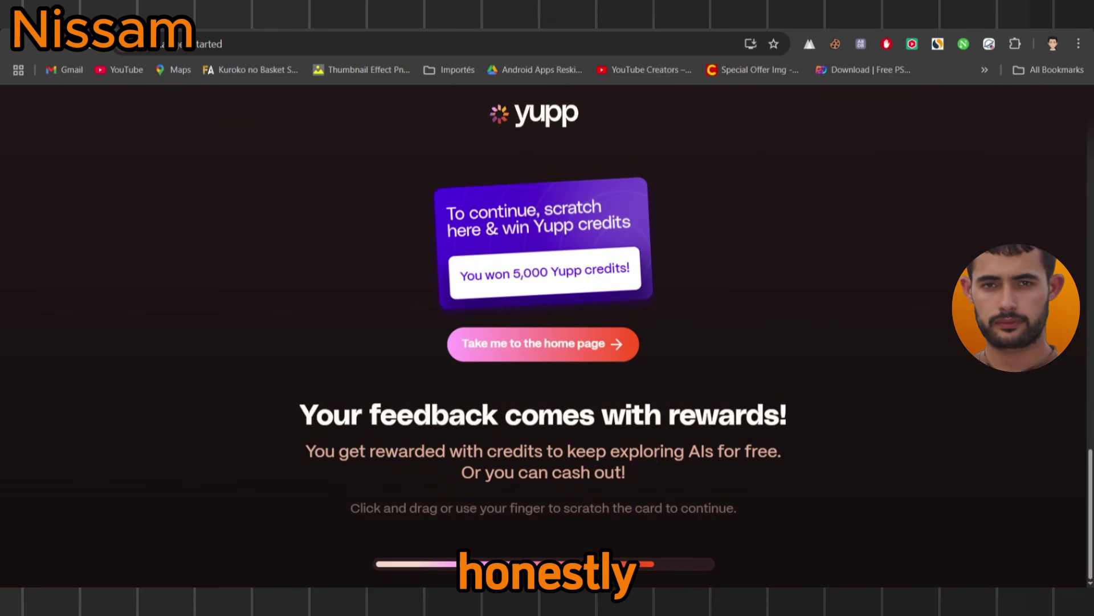
pyautogui.click(534, 345)
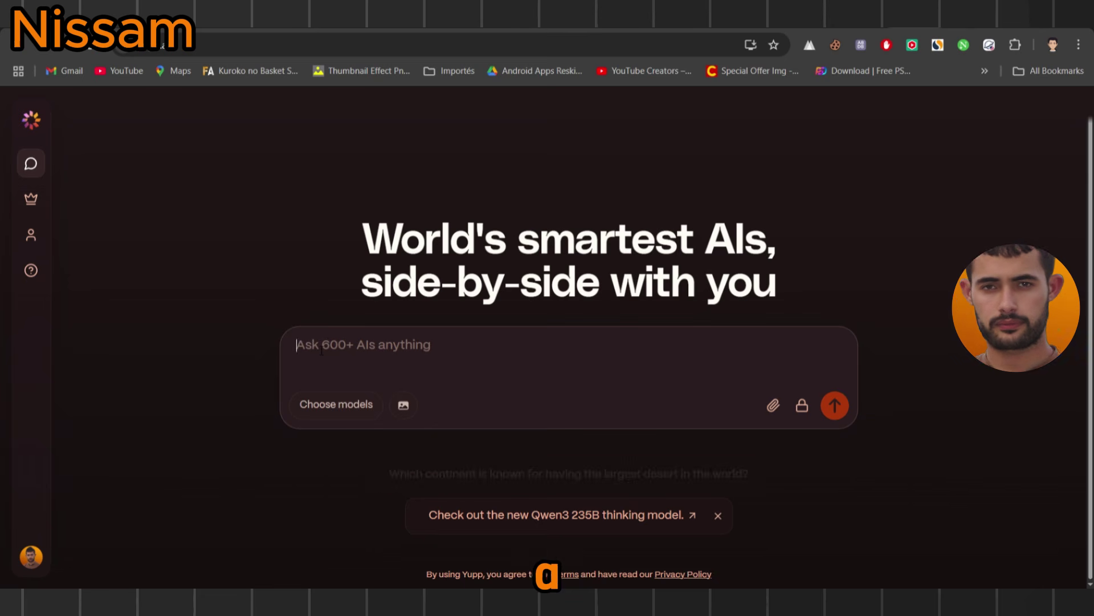
# Step: Look through the PRO, MAX and New categories of the model selection, and close it without choosing a model
pyautogui.click(336, 404)
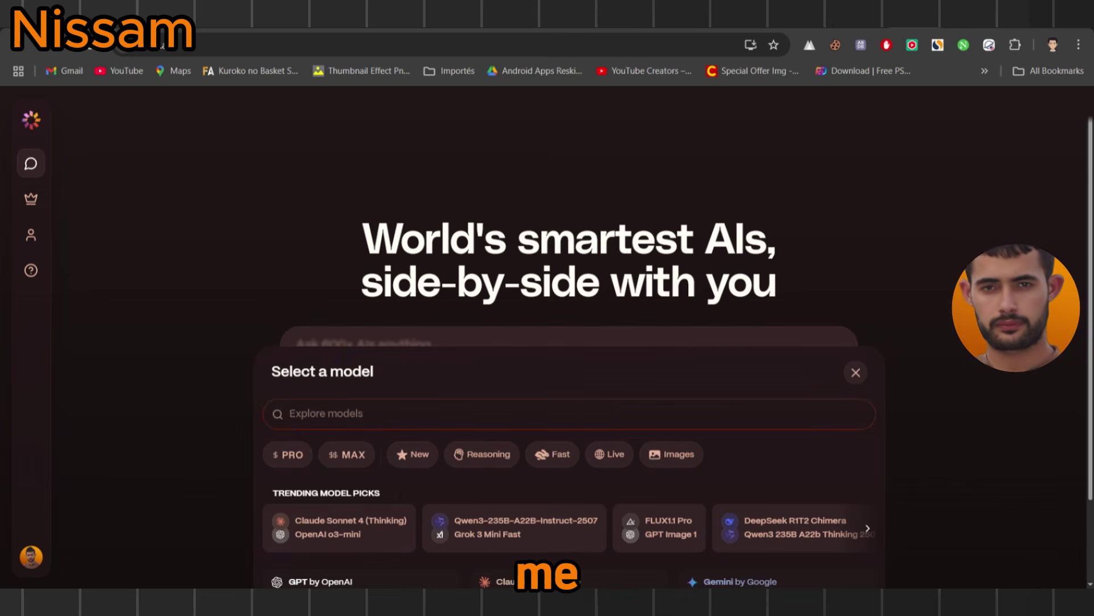
pyautogui.click(293, 456)
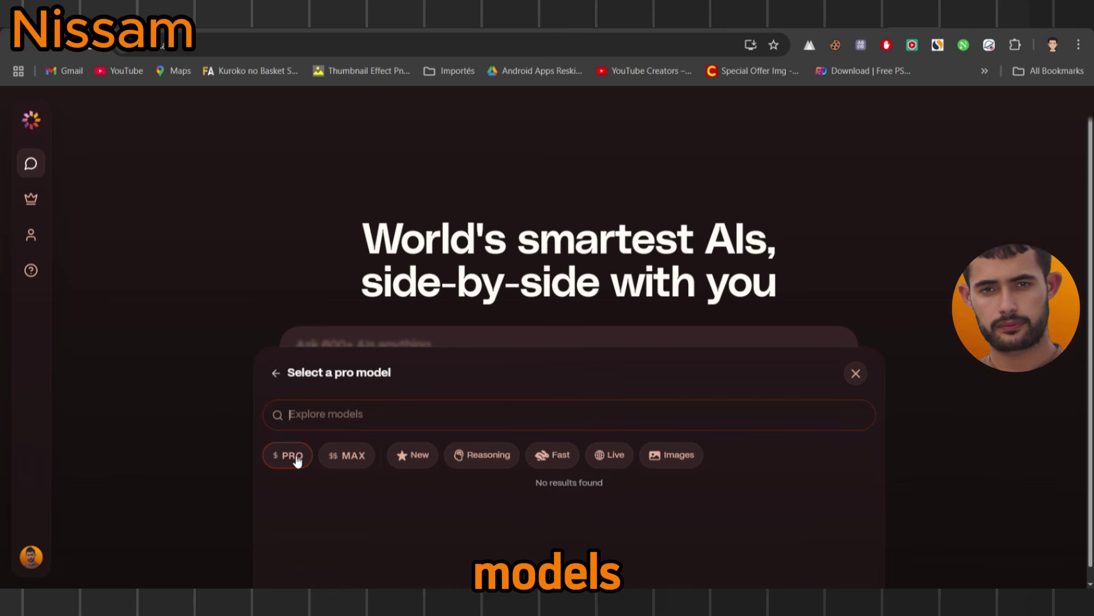
pyautogui.click(353, 458)
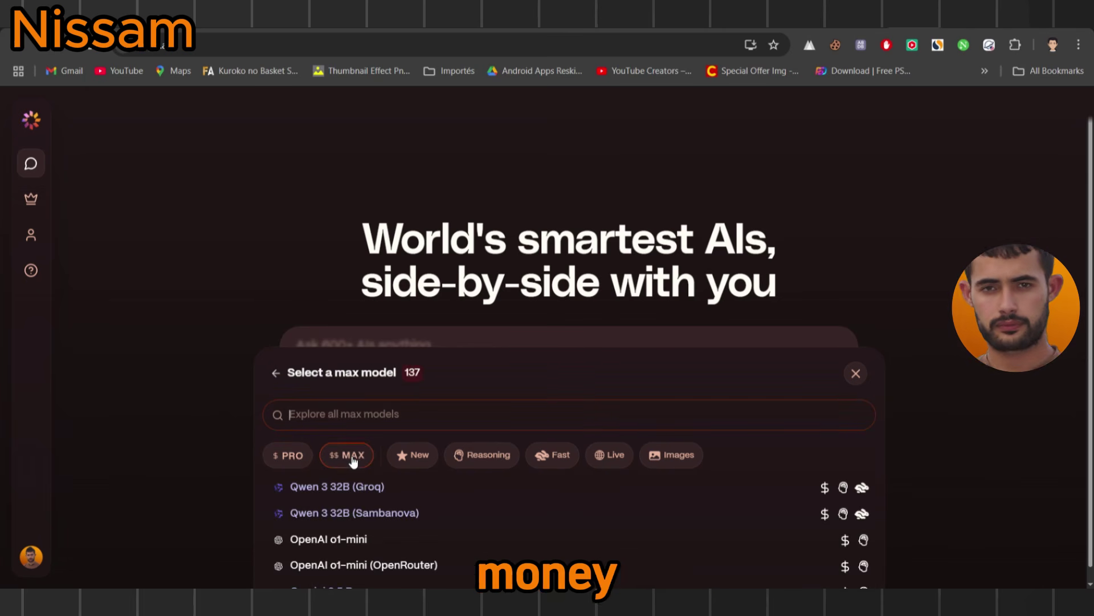
pyautogui.click(413, 463)
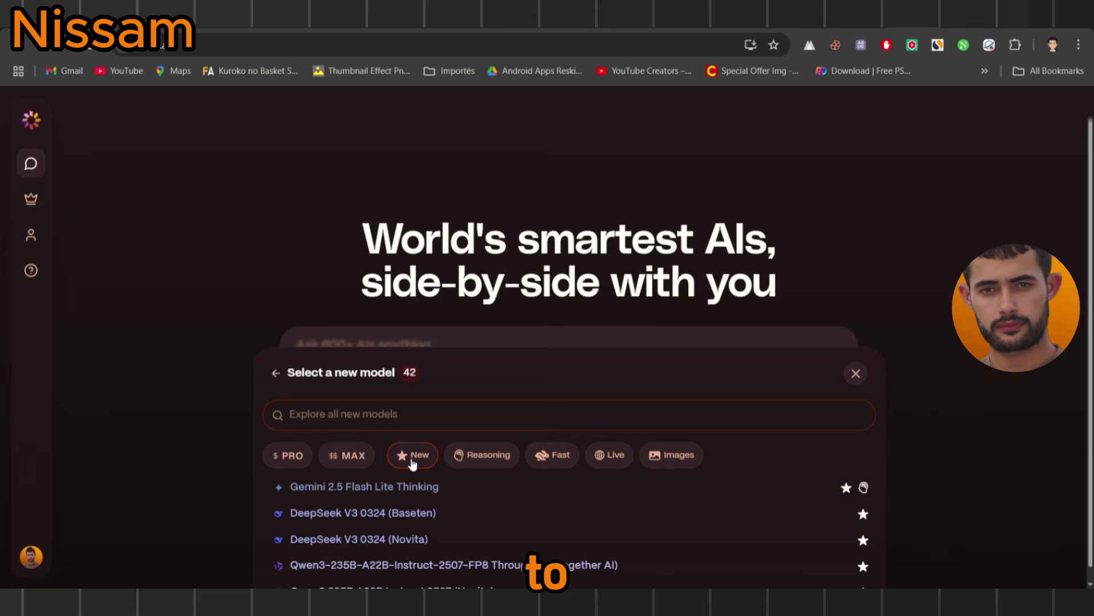
pyautogui.press('Escape')
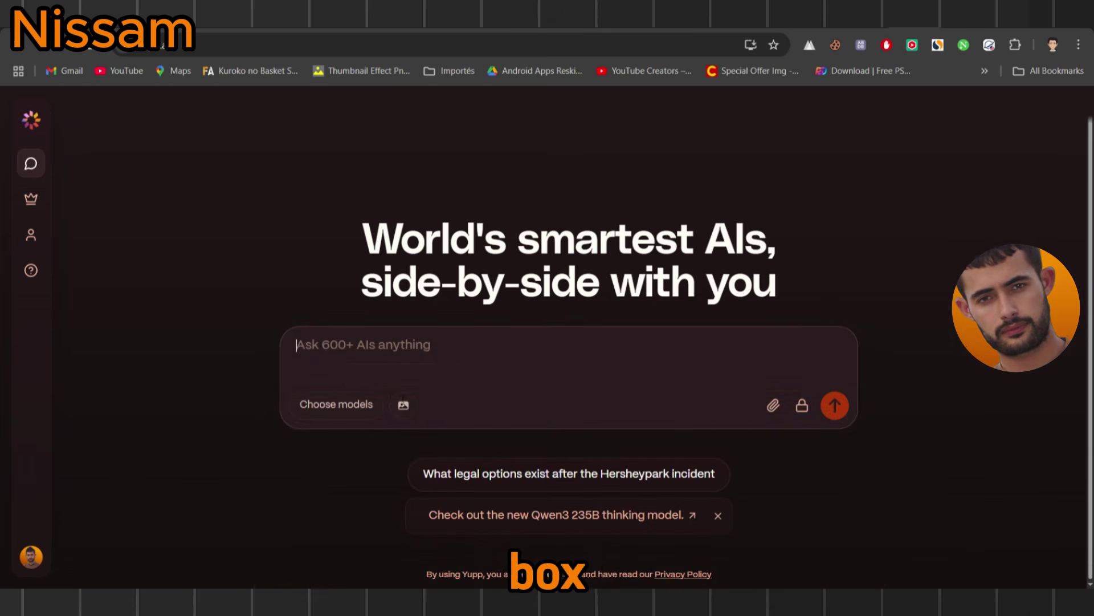
# Step: Try the Public audience option for the chat, switch back to Private and confirm it
pyautogui.click(410, 406)
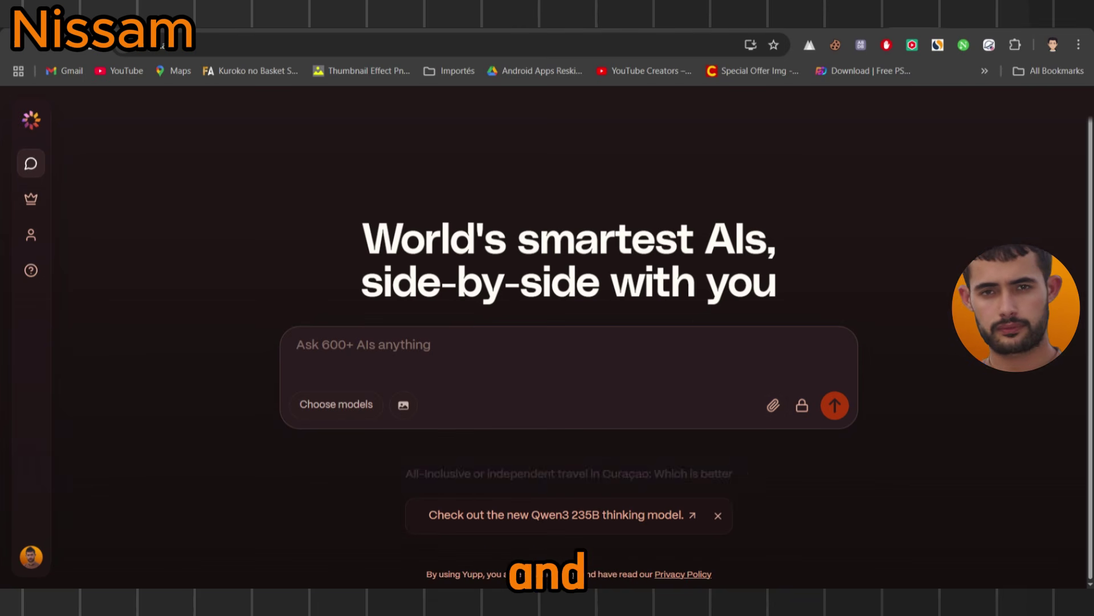
pyautogui.click(802, 406)
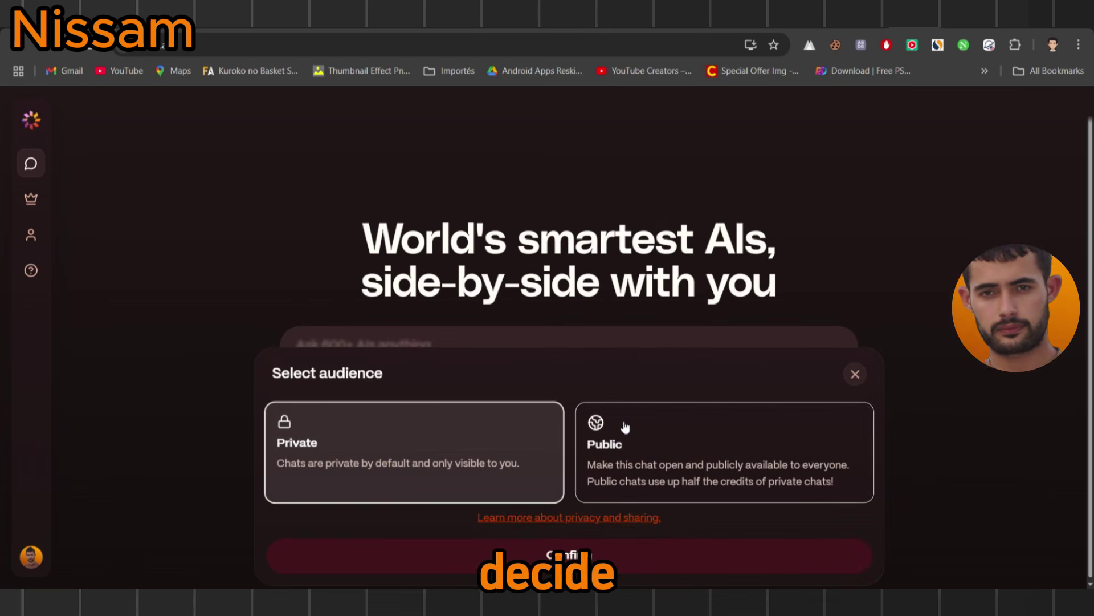
pyautogui.click(673, 438)
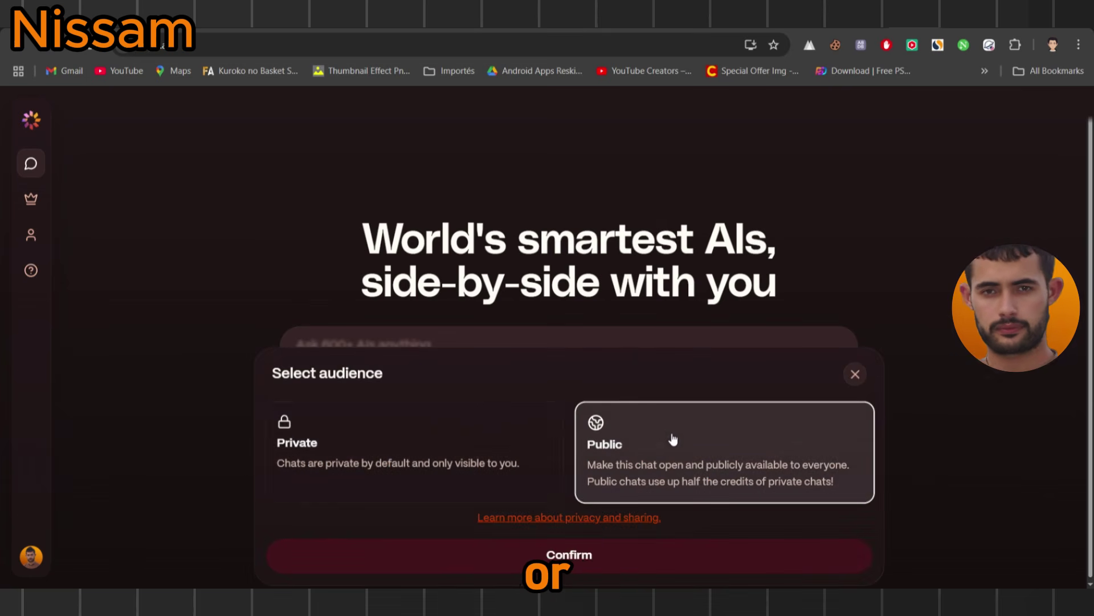
pyautogui.click(465, 432)
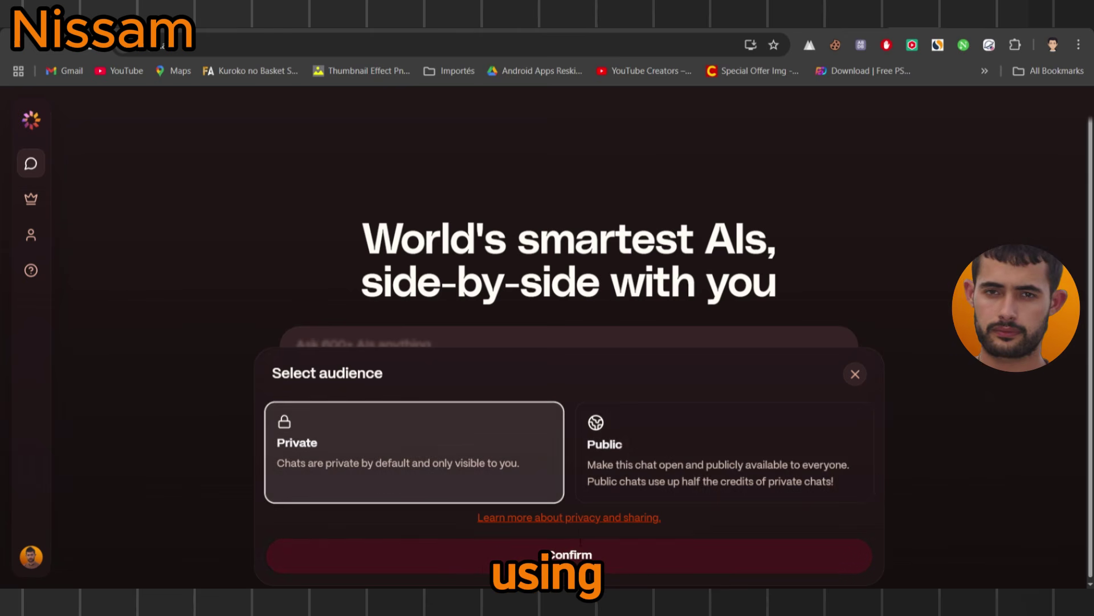
pyautogui.click(580, 547)
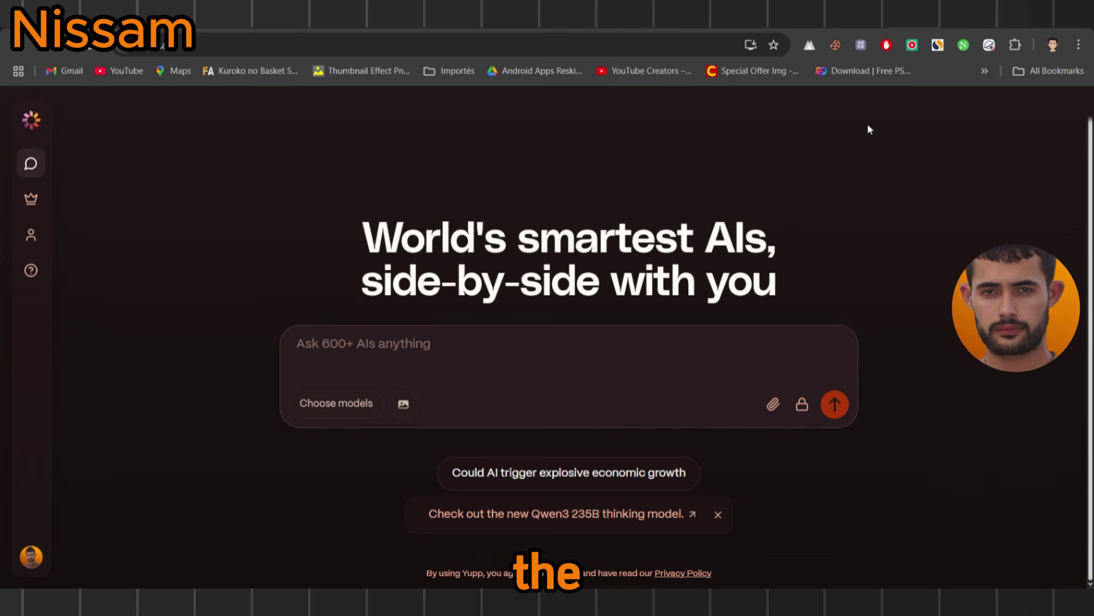
# Step: Examine the PRO, MAX and Images categories in the model selection, including the Claude Opus 4 entries, and close it
pyautogui.click(569, 357)
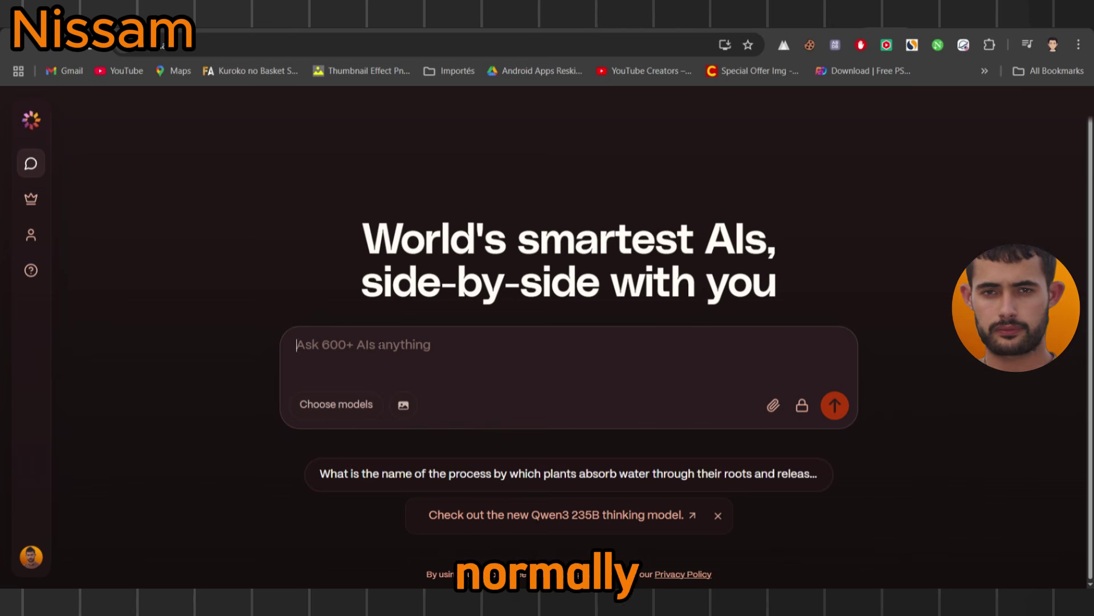
pyautogui.click(345, 405)
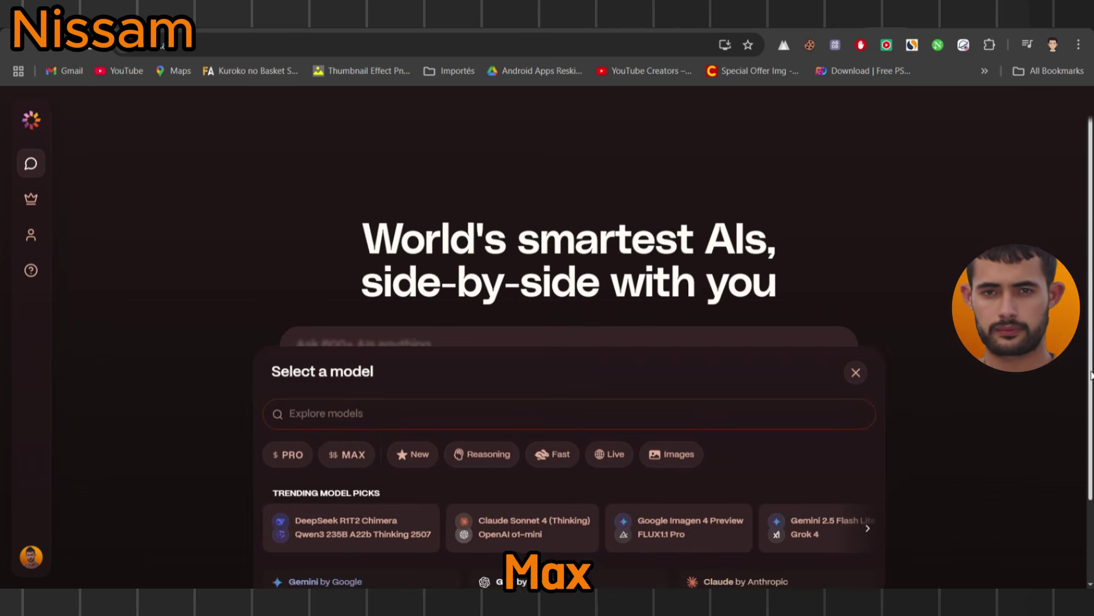
pyautogui.scroll(-2, 646, 536)
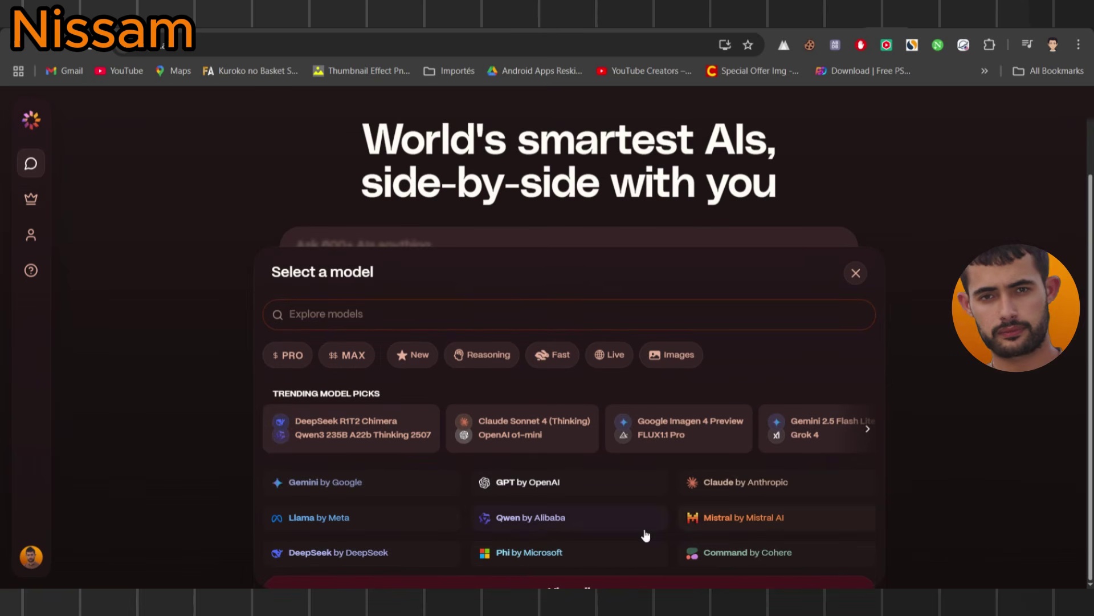
pyautogui.click(303, 359)
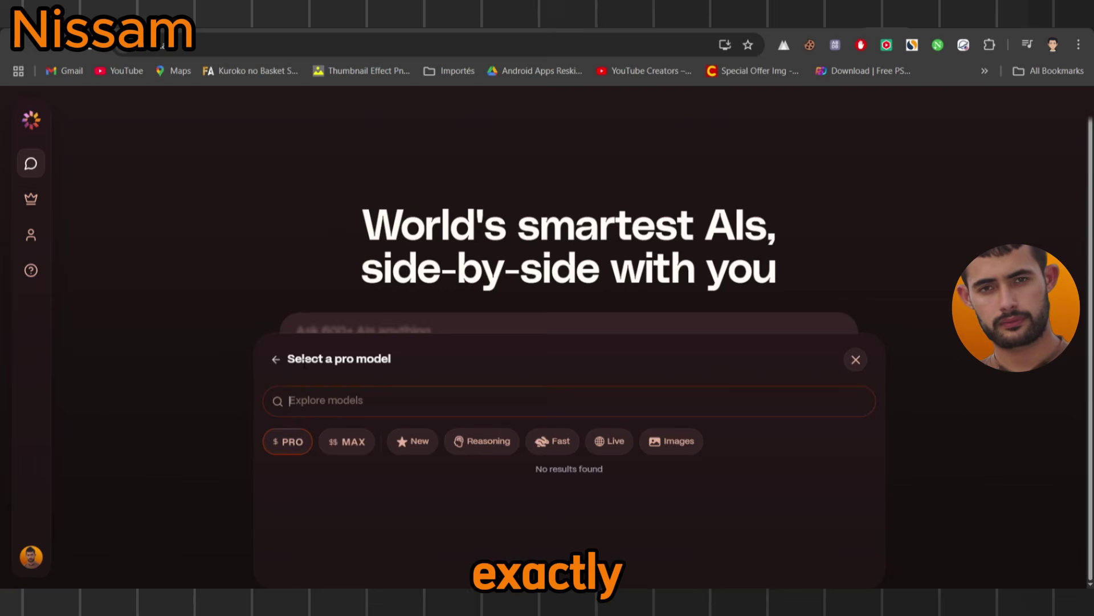
pyautogui.click(356, 443)
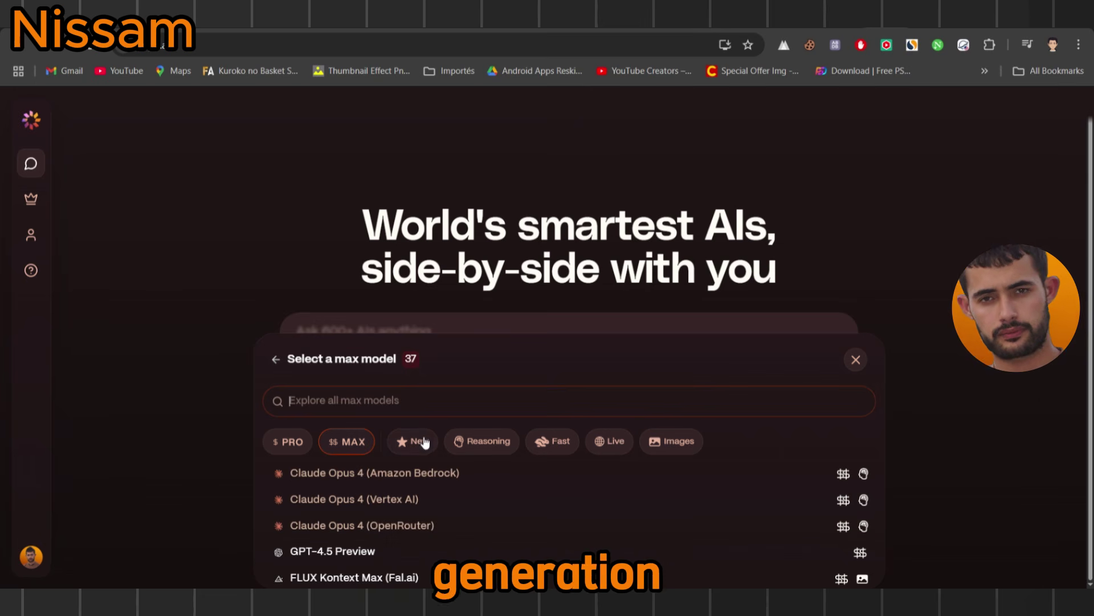
pyautogui.click(669, 446)
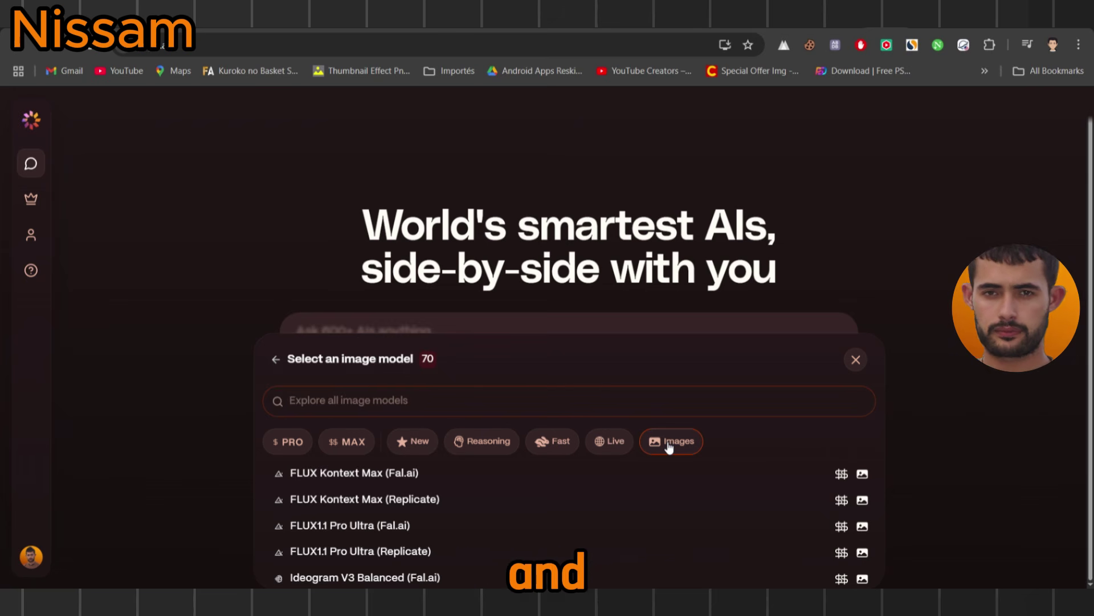
pyautogui.click(353, 443)
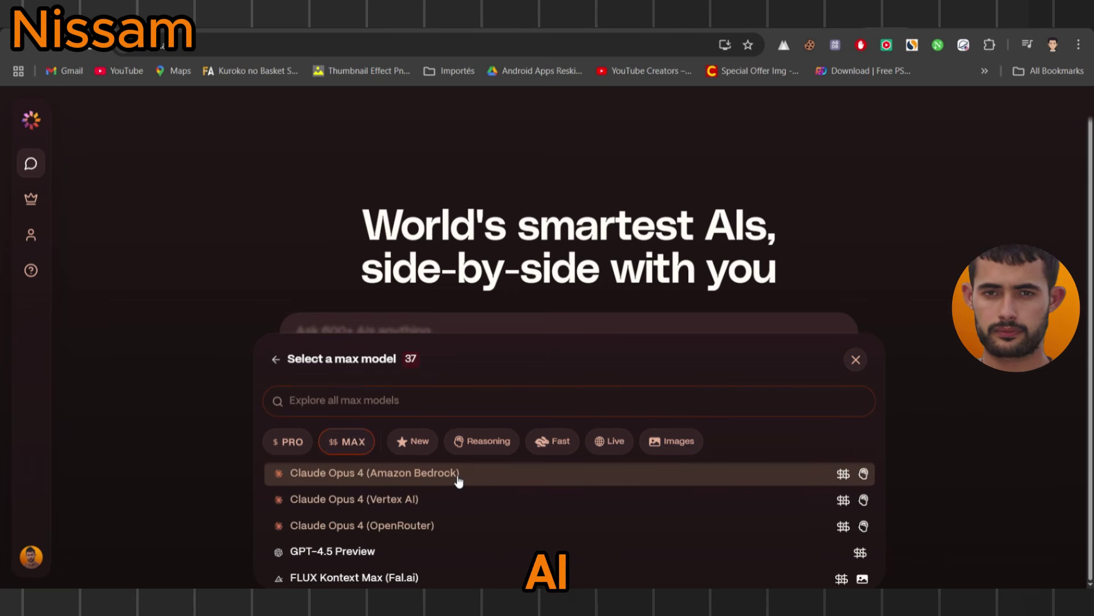
pyautogui.press('Down')
pyautogui.press('Down')
pyautogui.press('Down')
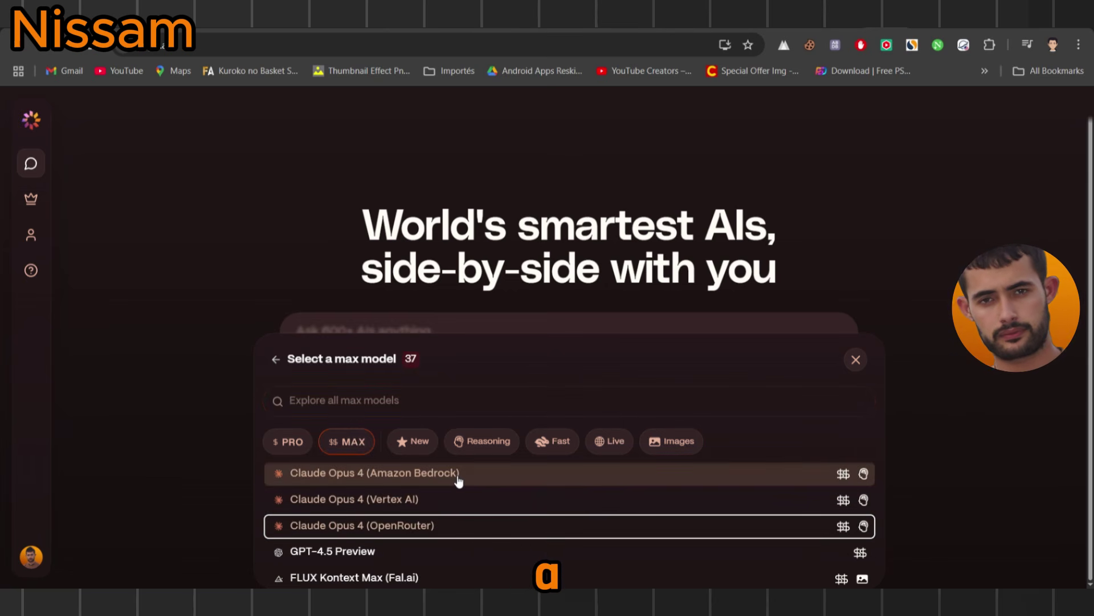
pyautogui.press('Escape')
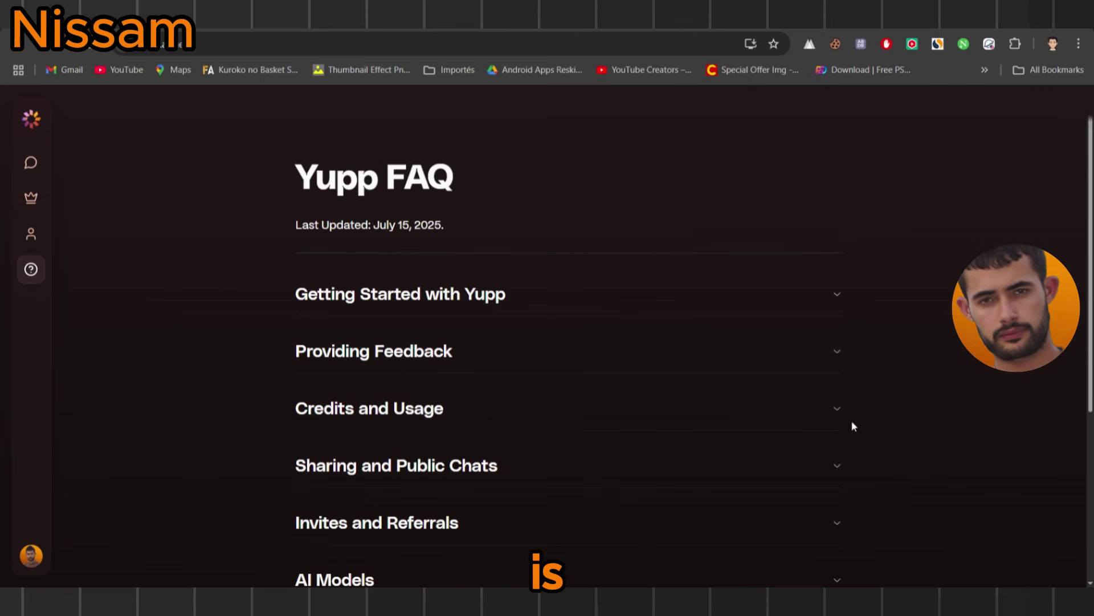
# Step: Expand the Credits and Usage section of the Yupp FAQ and read how credits work
pyautogui.click(836, 412)
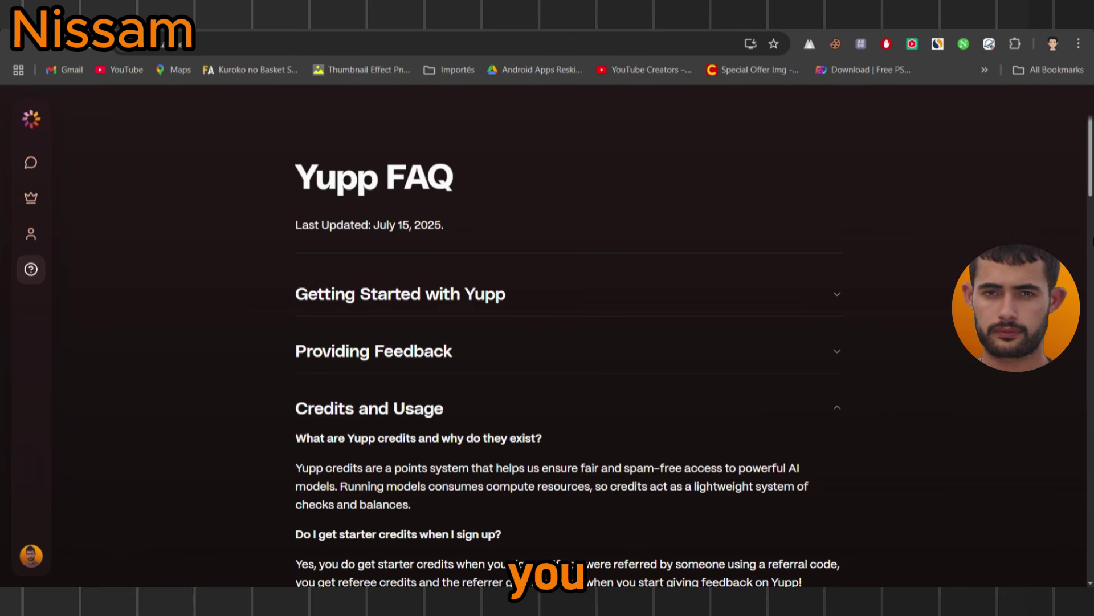
pyautogui.scroll(-3, 1090, 169)
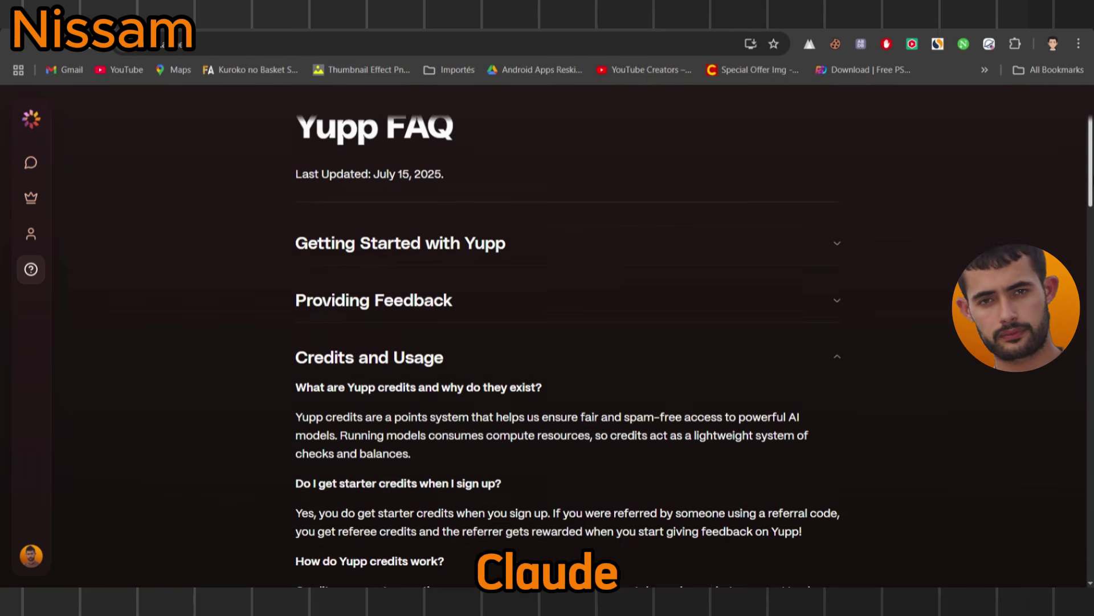
pyautogui.scroll(-1, 570, 342)
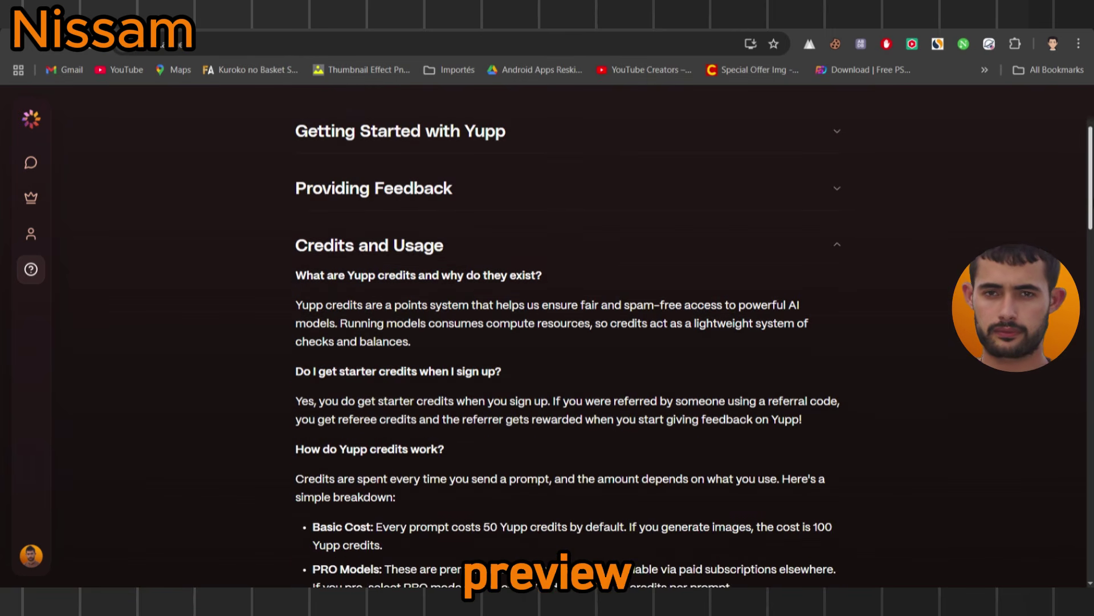
# Step: Read how the Yupp FAQ prices prompts, PRO and MAX models, file attachments and image models, including the worked cost examples
pyautogui.scroll(-2, 570, 342)
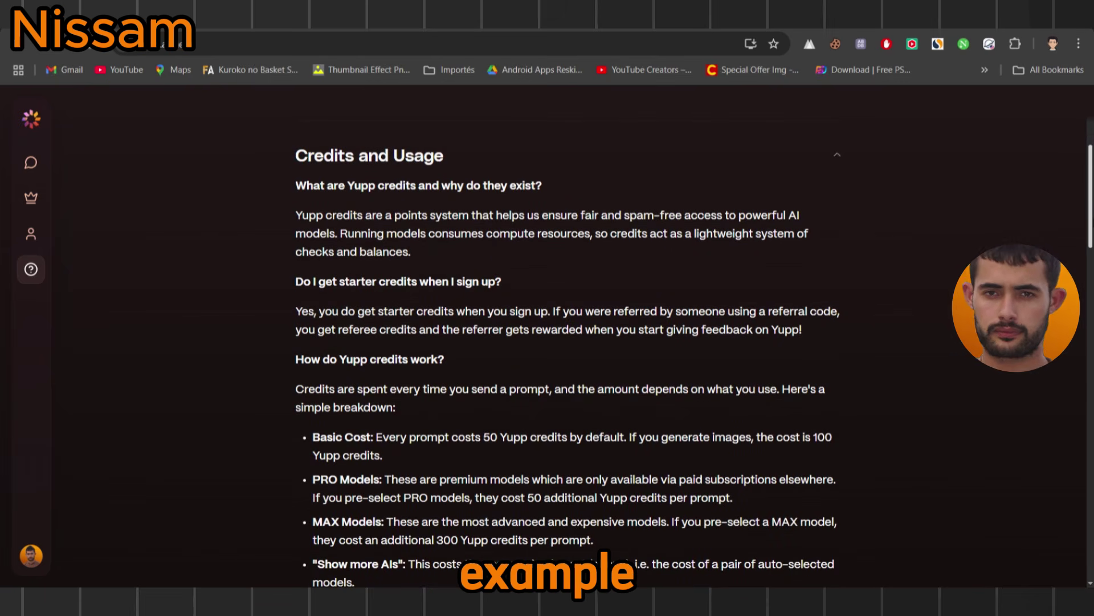
pyautogui.scroll(-1, 568, 360)
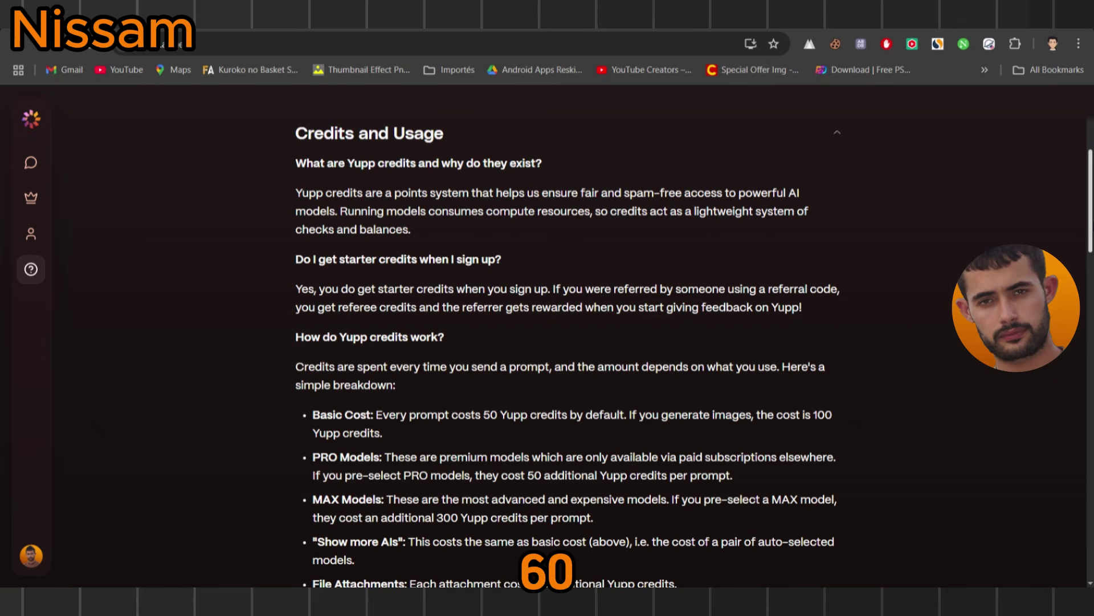
pyautogui.scroll(-1, 570, 342)
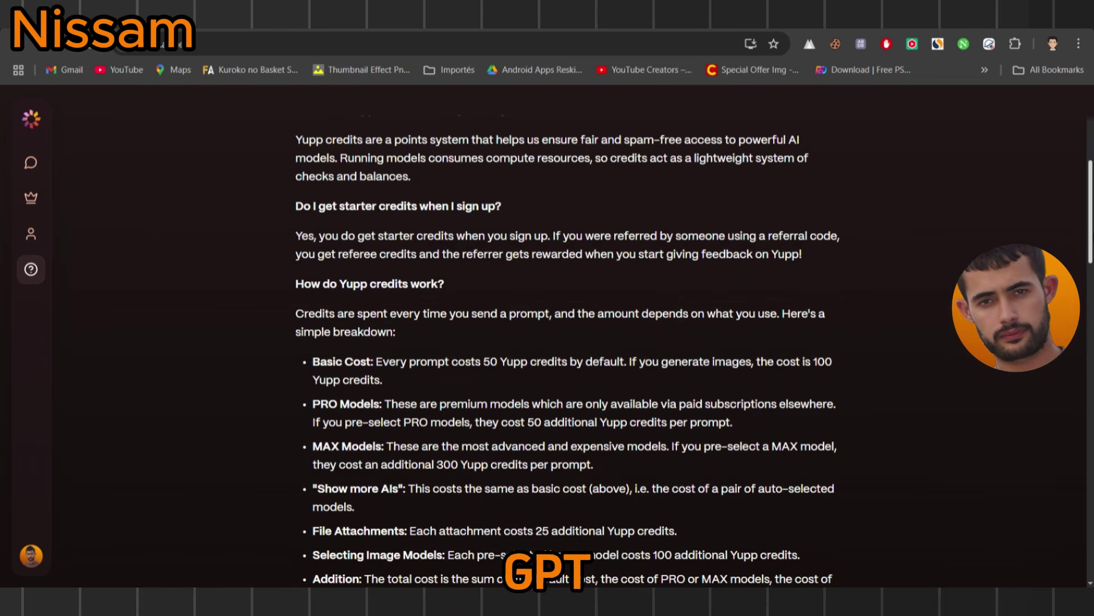
pyautogui.scroll(-2, 570, 342)
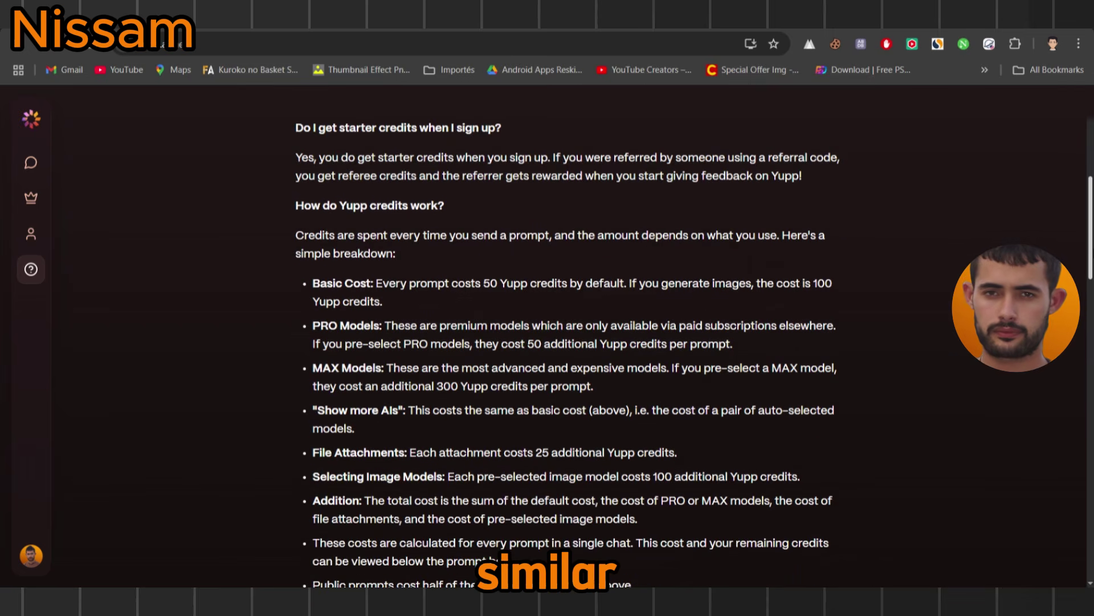
pyautogui.scroll(-2, 570, 342)
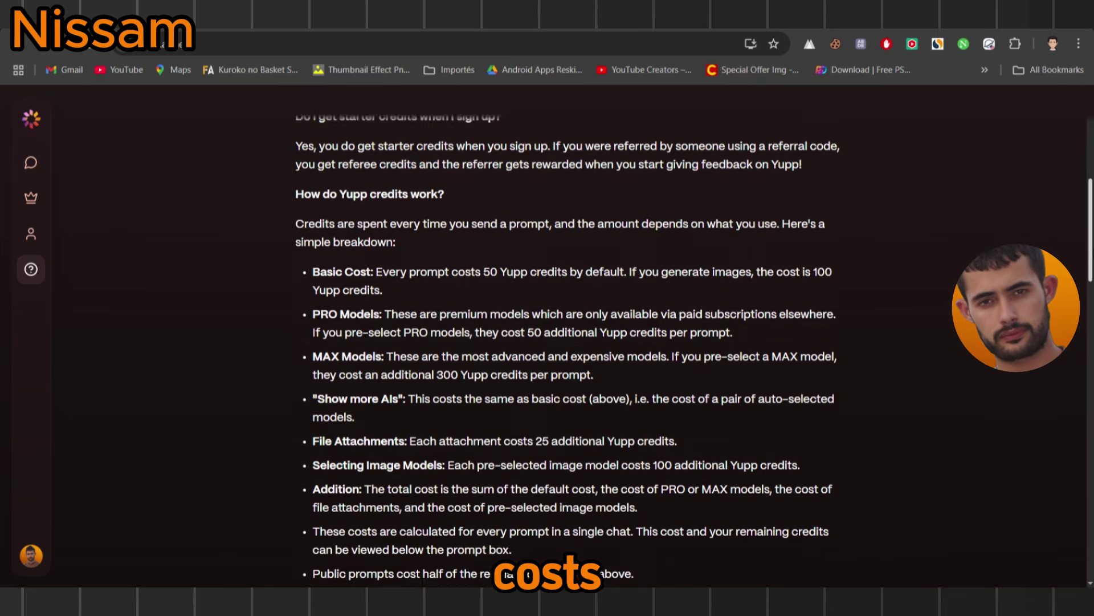
pyautogui.scroll(-2, 570, 342)
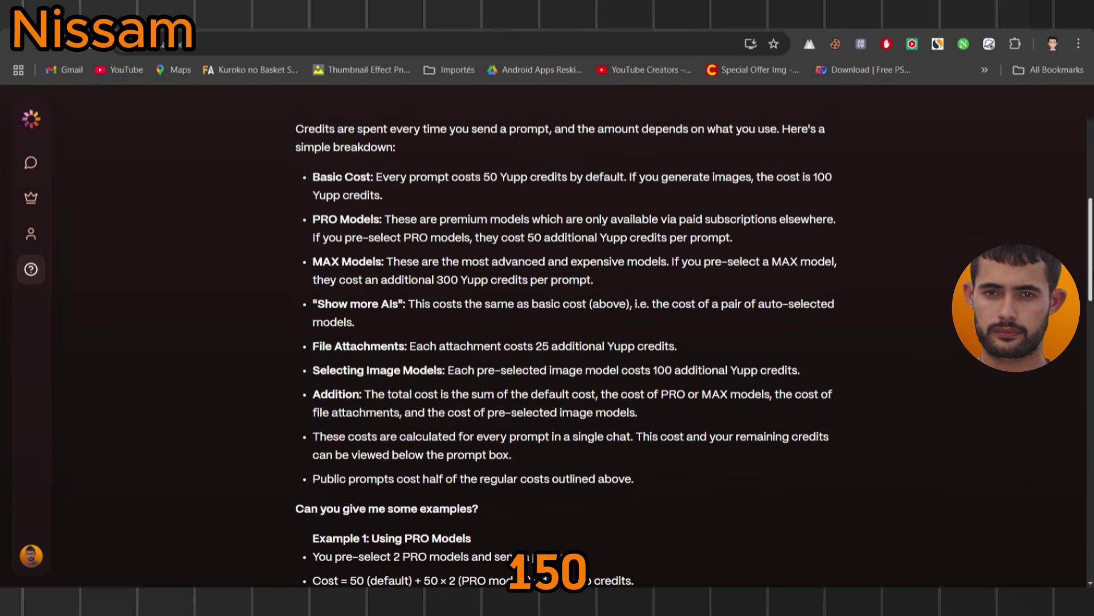
pyautogui.scroll(-3, 570, 342)
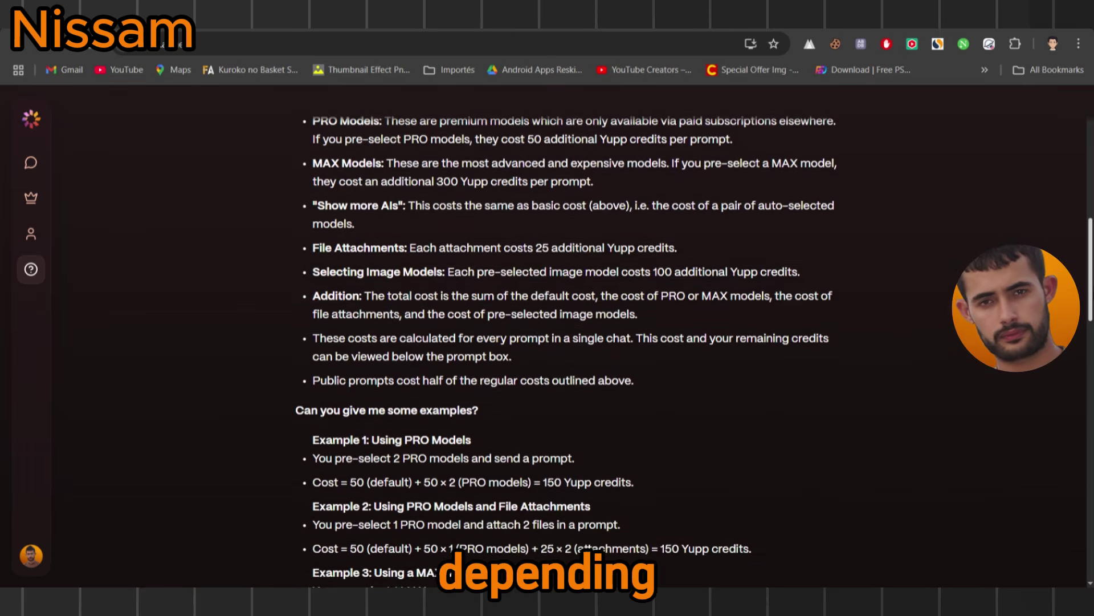
pyautogui.scroll(-2, 570, 342)
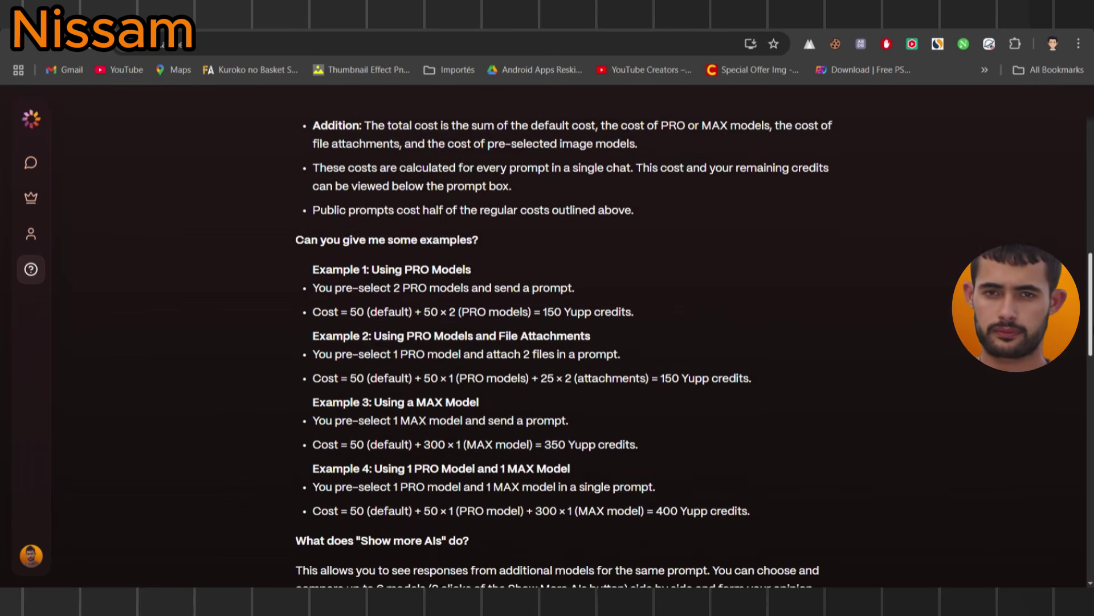
# Step: Read the FAQ answers on Show more AIs, reducing credit usage, getting credits and the cash-out limits
pyautogui.scroll(-4, 570, 342)
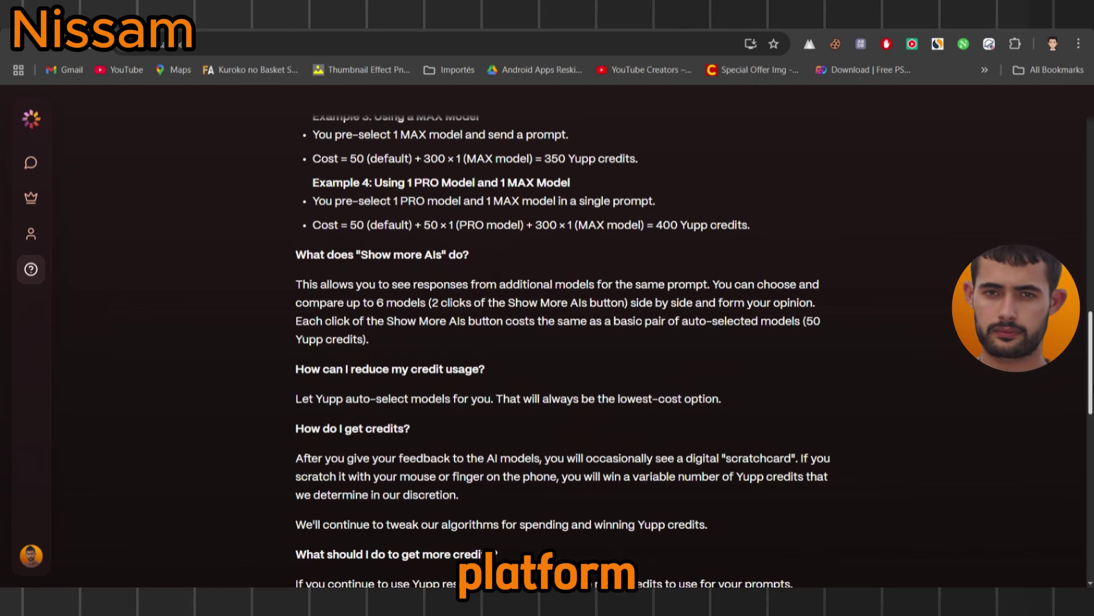
pyautogui.scroll(-2, 563, 342)
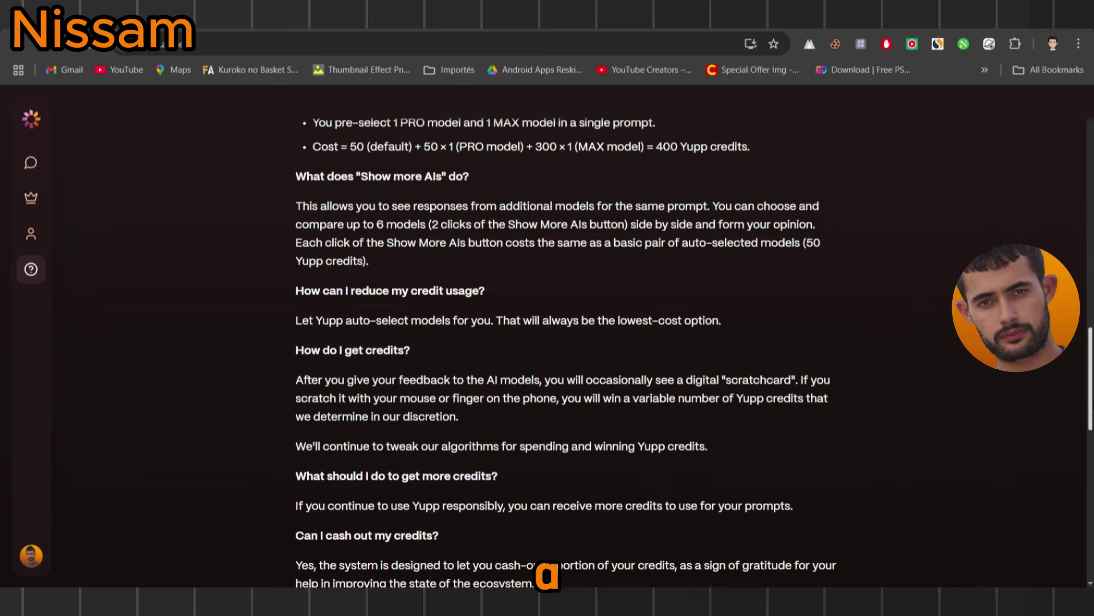
pyautogui.scroll(-1, 567, 352)
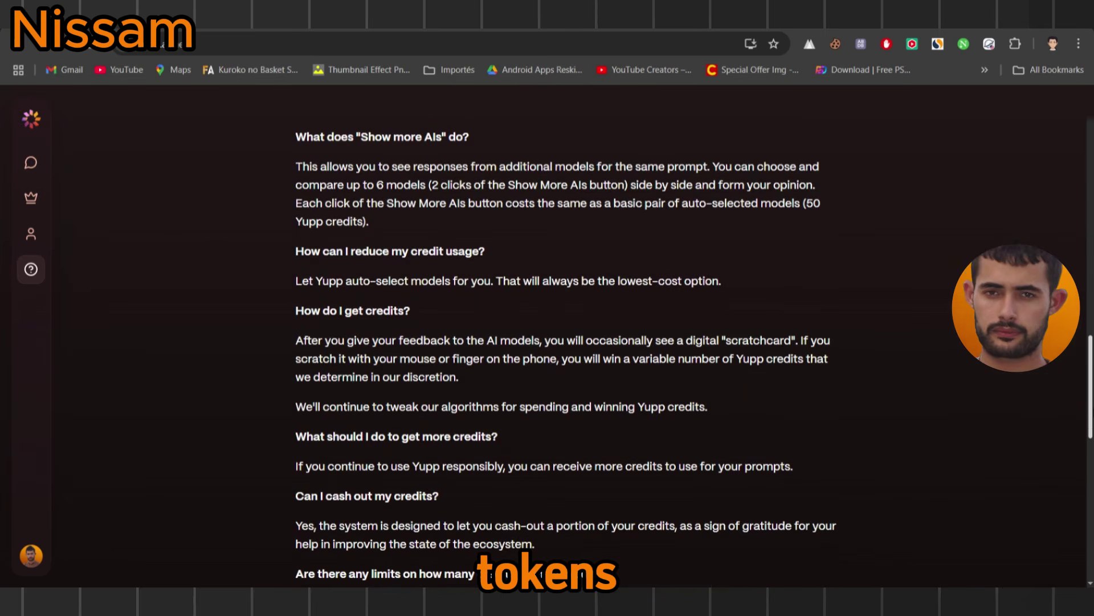
pyautogui.scroll(-1, 566, 349)
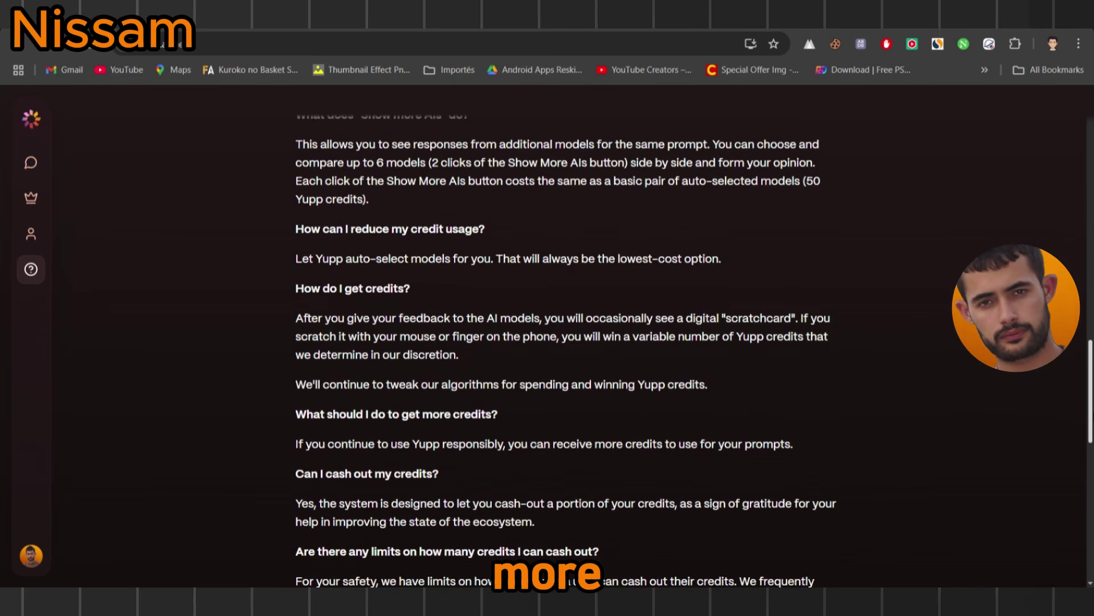
pyautogui.scroll(-1, 567, 350)
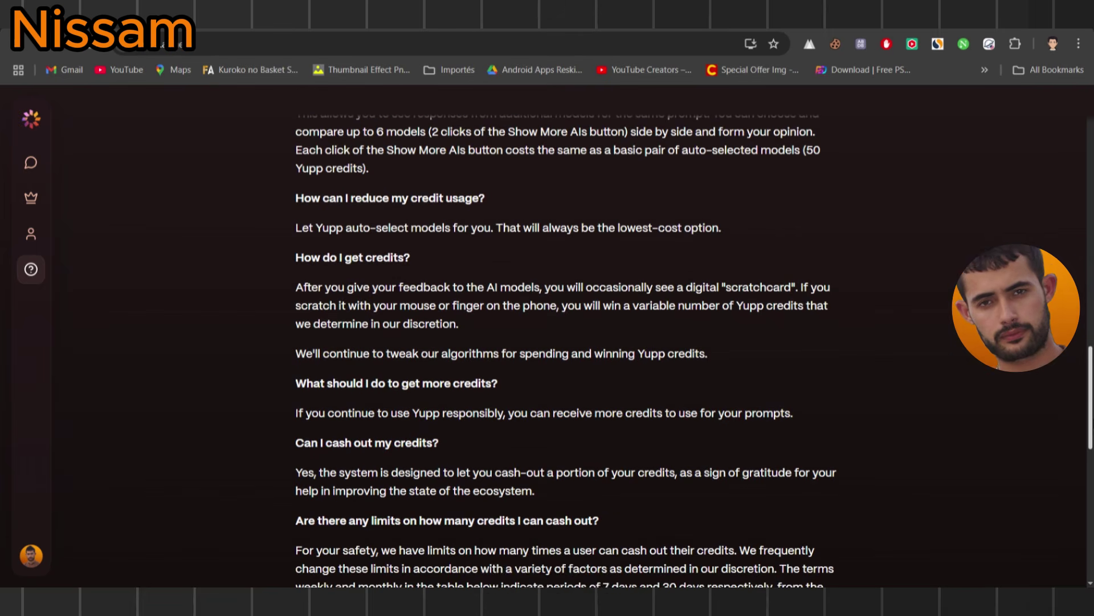
pyautogui.scroll(-1, 567, 351)
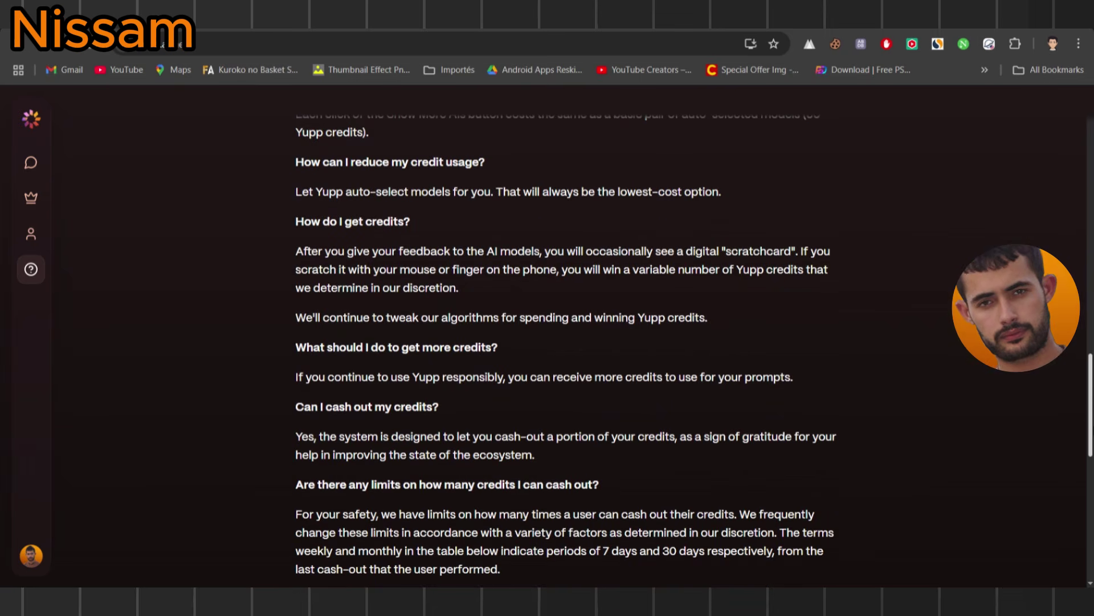
pyautogui.scroll(-1, 567, 344)
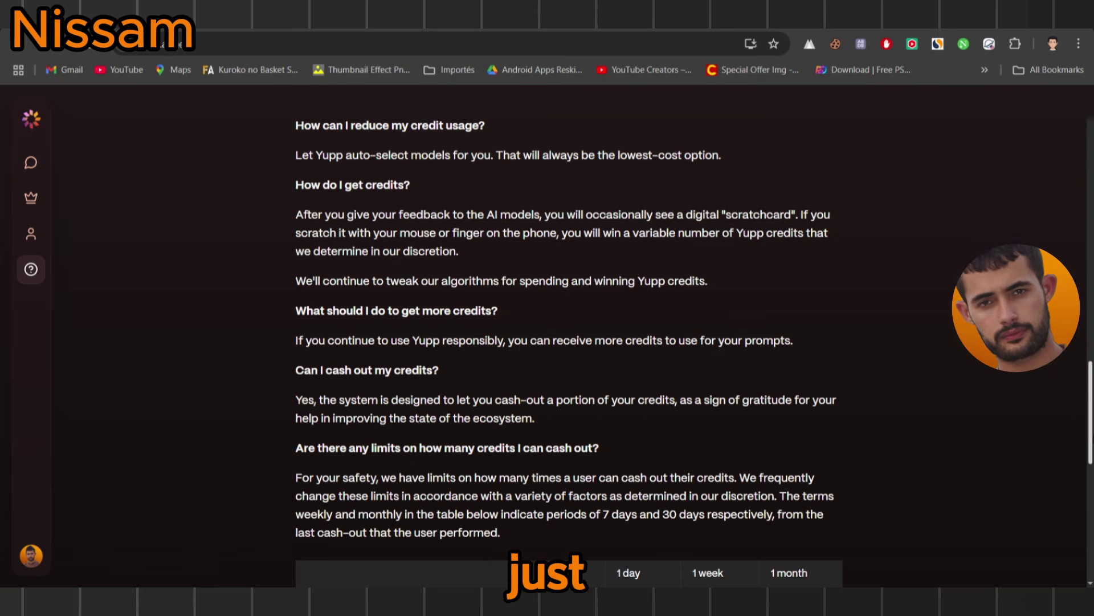
pyautogui.scroll(-1, 567, 337)
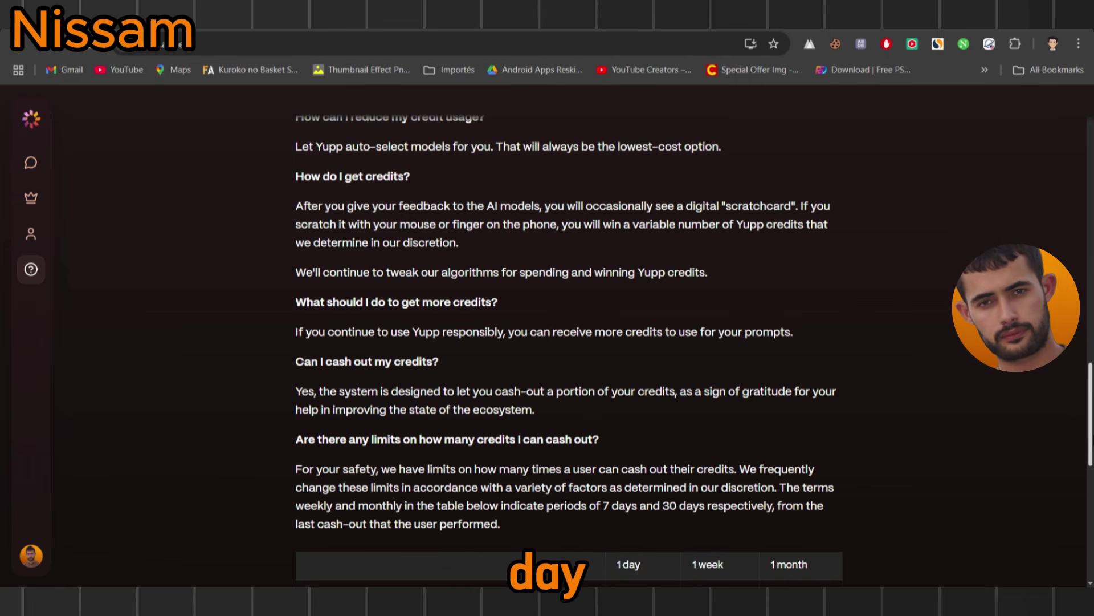
pyautogui.scroll(-2, 570, 358)
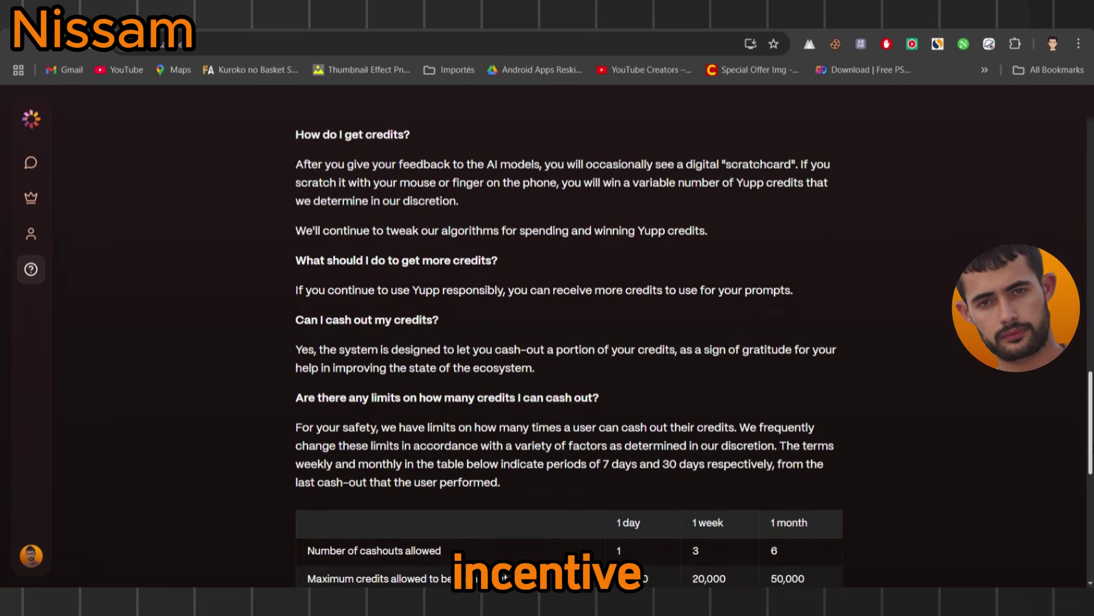
# Step: Open the cash-out option from the account profile and acknowledge the Yupp credits introduction
pyautogui.click(31, 556)
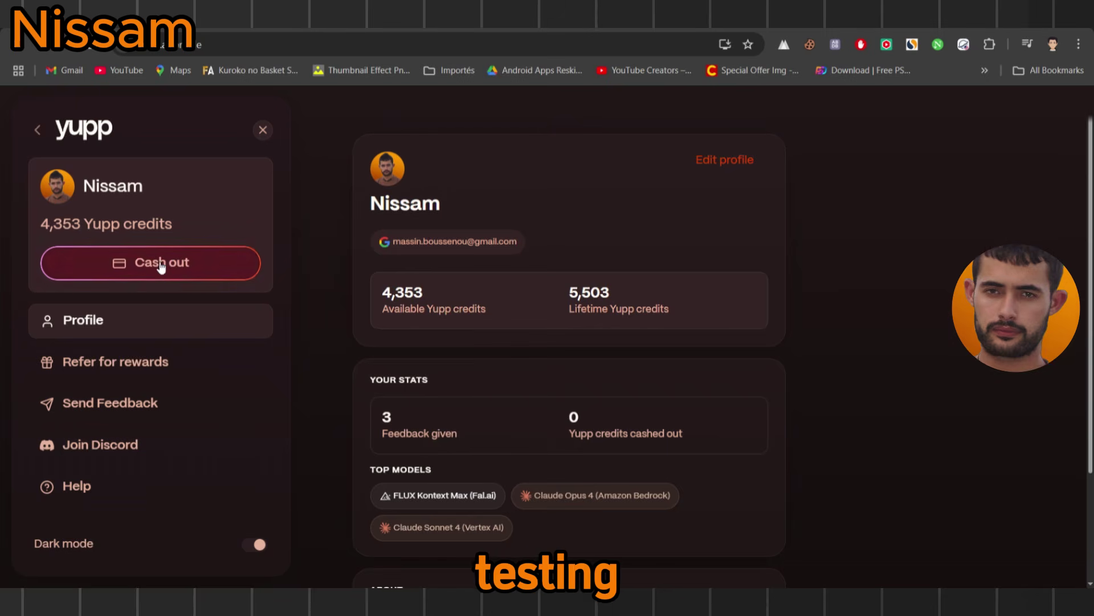
pyautogui.click(160, 264)
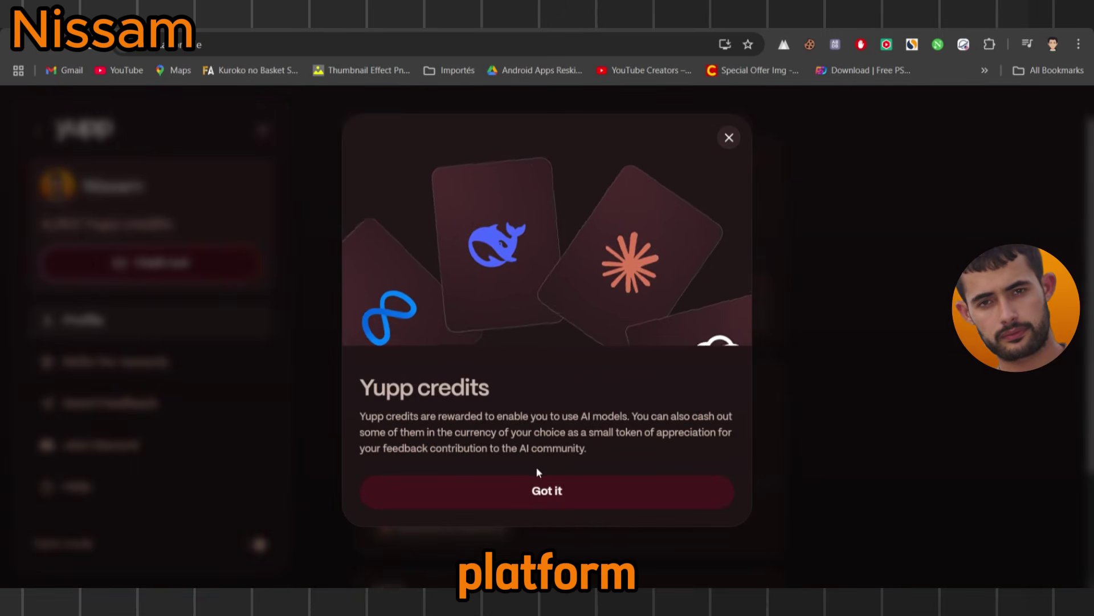
pyautogui.click(539, 492)
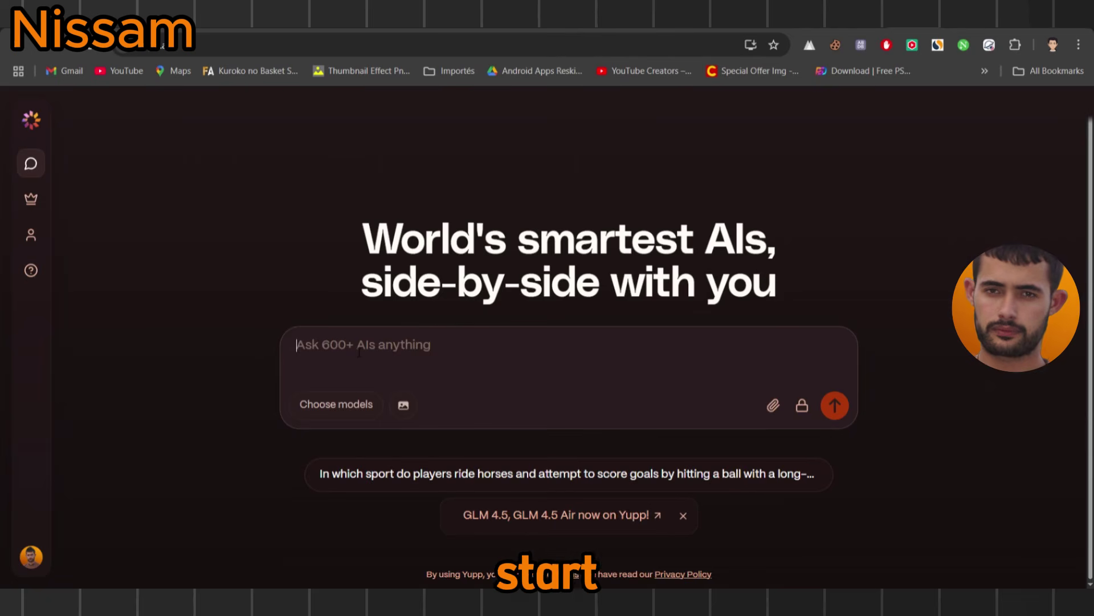
# Step: Send "build a simple HTML and CSS game — a “Guess the Word” mini-game." to Claude Opus 4 (Amazon Bedrock) and GPT-4.5 Preview
pyautogui.write('build a simple HTML and CSS game — a "Guess the Word" mini-game.')
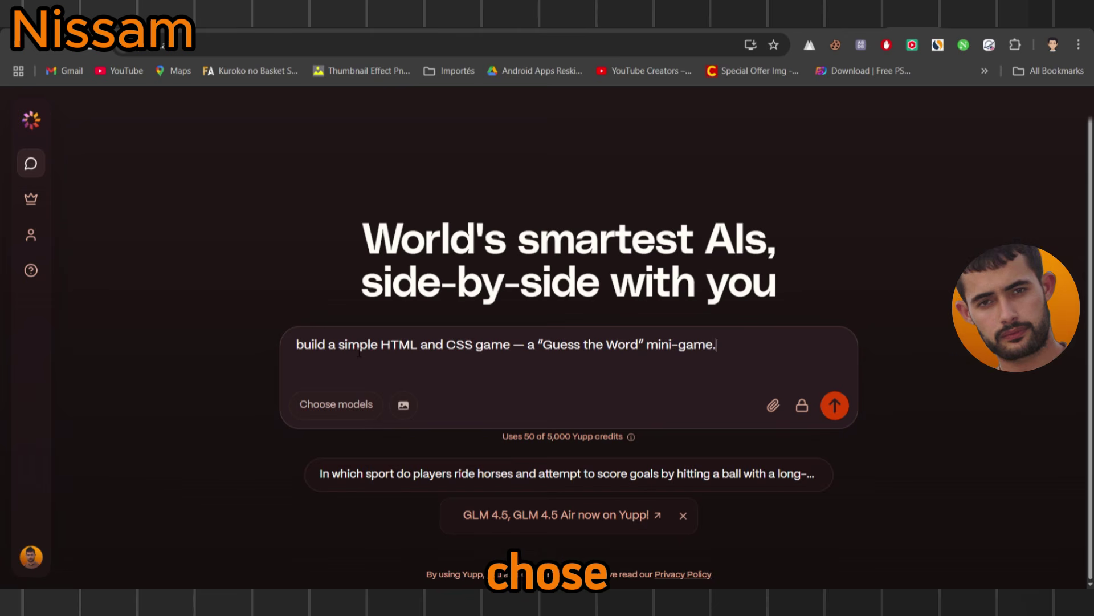
pyautogui.click(359, 406)
pyautogui.click(343, 456)
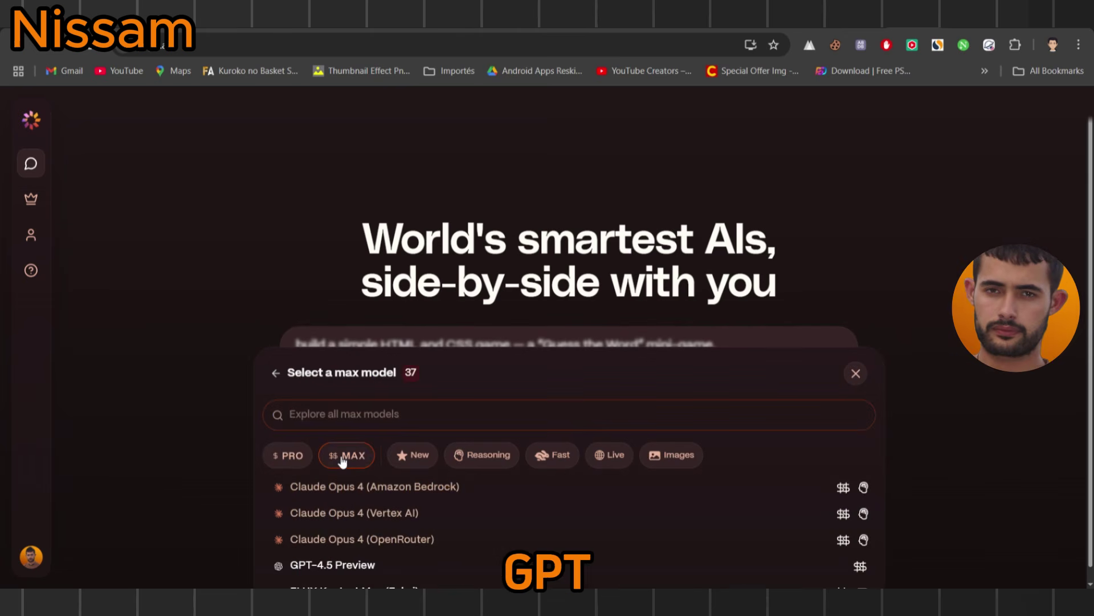
pyautogui.click(324, 484)
pyautogui.click(320, 400)
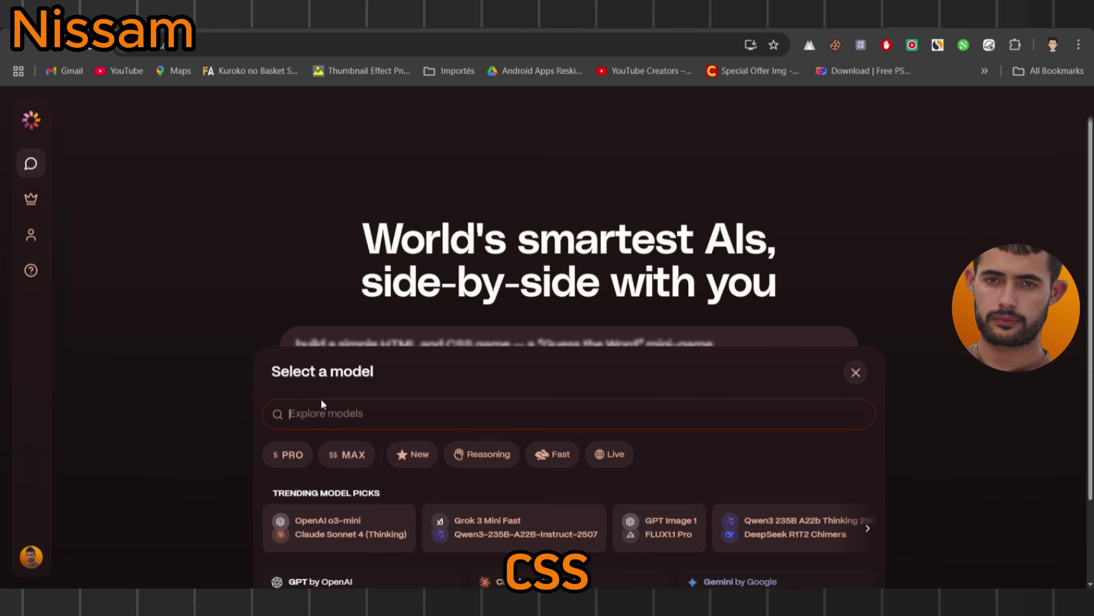
pyautogui.click(363, 456)
pyautogui.click(342, 562)
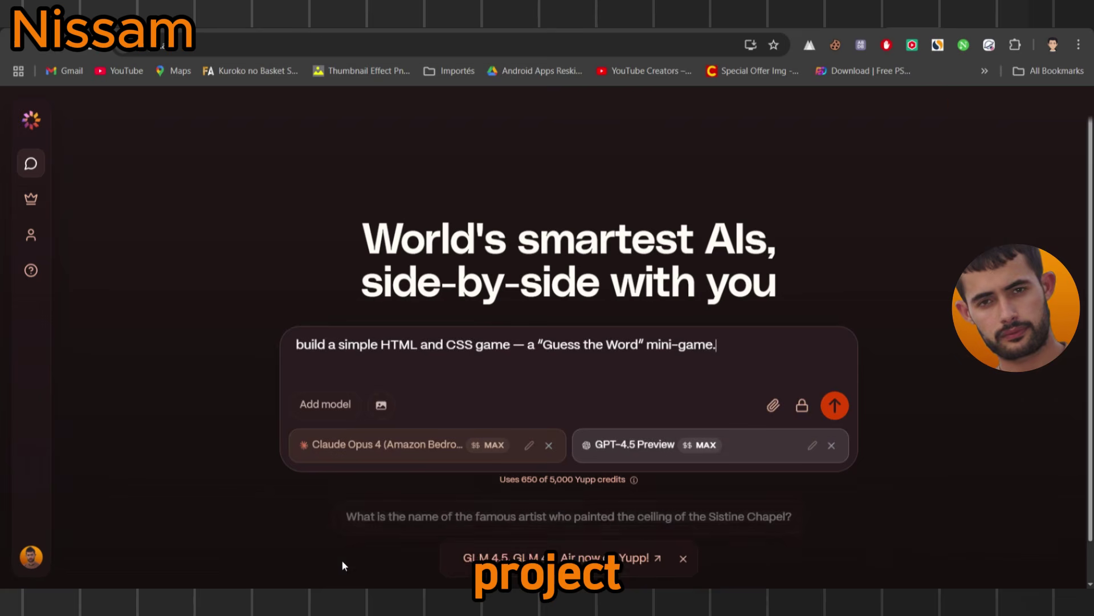
pyautogui.click(834, 405)
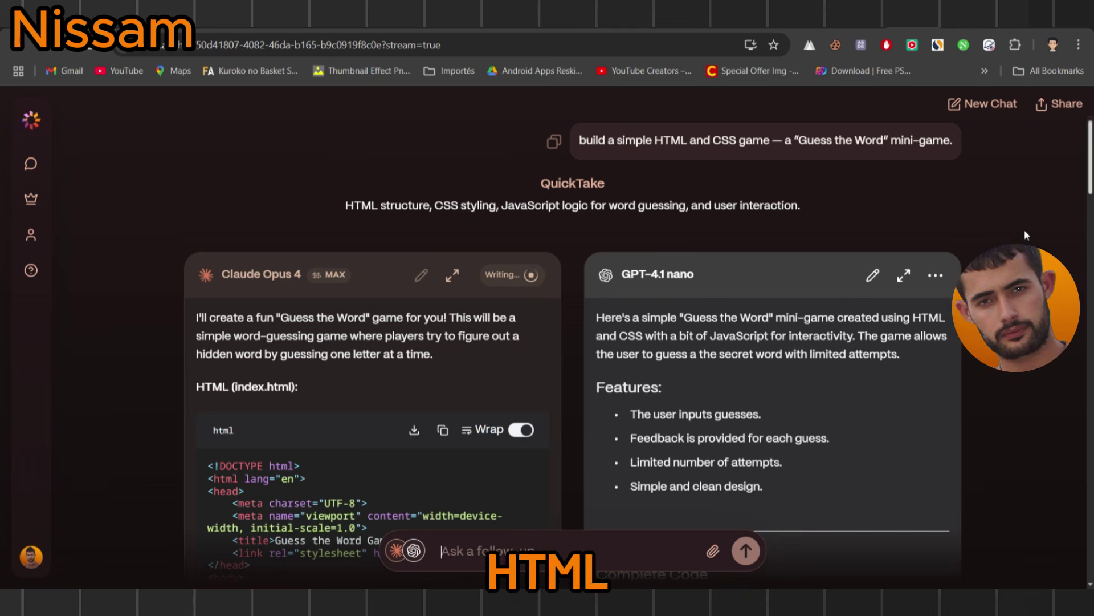
# Step: Download the complete HTML code from the GPT-4.1 nano response
pyautogui.scroll(-6, 1024, 230)
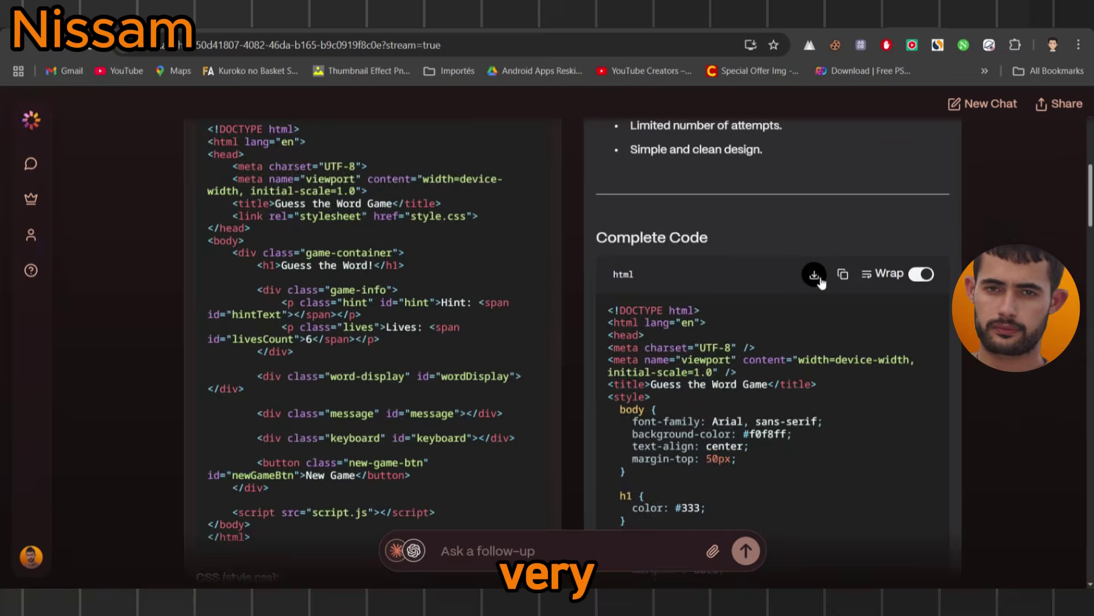
pyautogui.click(815, 275)
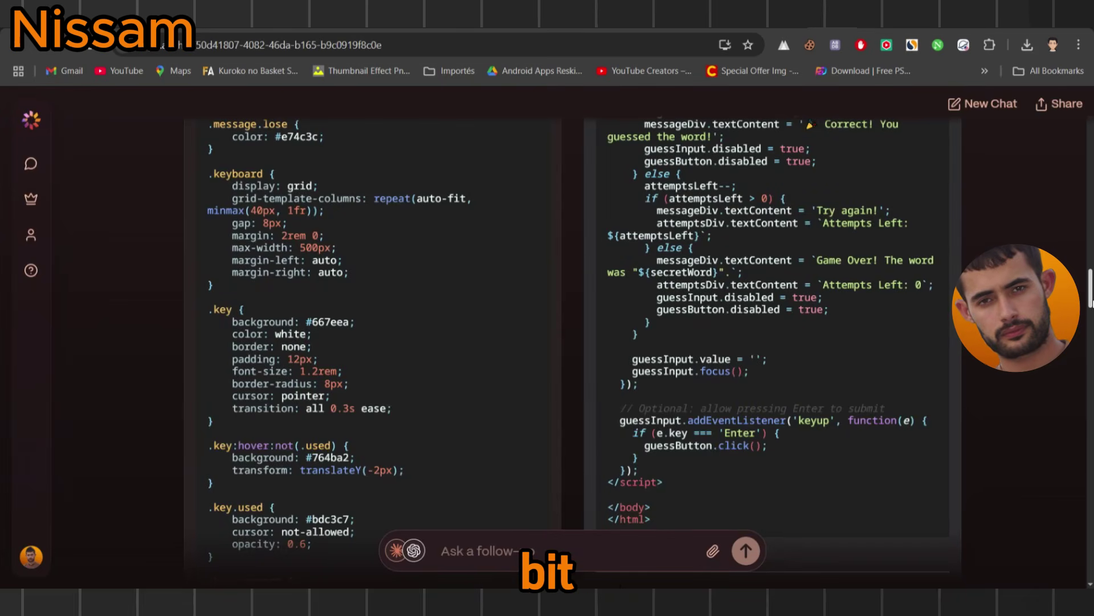
# Step: Copy the script.js code from the Claude Opus 4 response and paste it into the JS editor of the CodePen pen
pyautogui.moveTo(1089, 297); pyautogui.dragTo(1080, 160)
pyautogui.scroll(-1, 1080, 160)
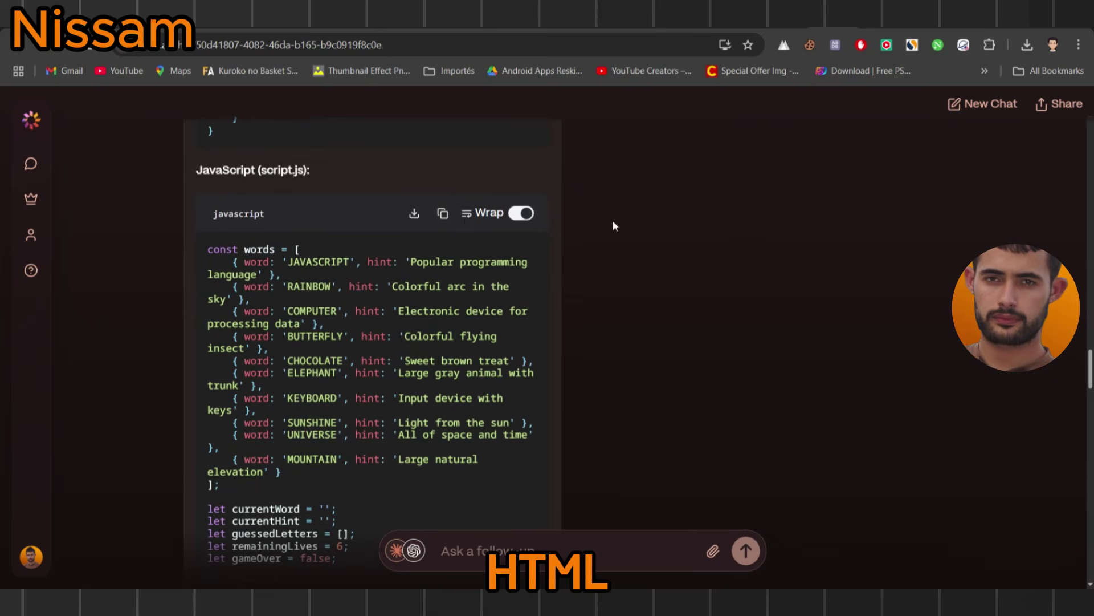
pyautogui.click(443, 215)
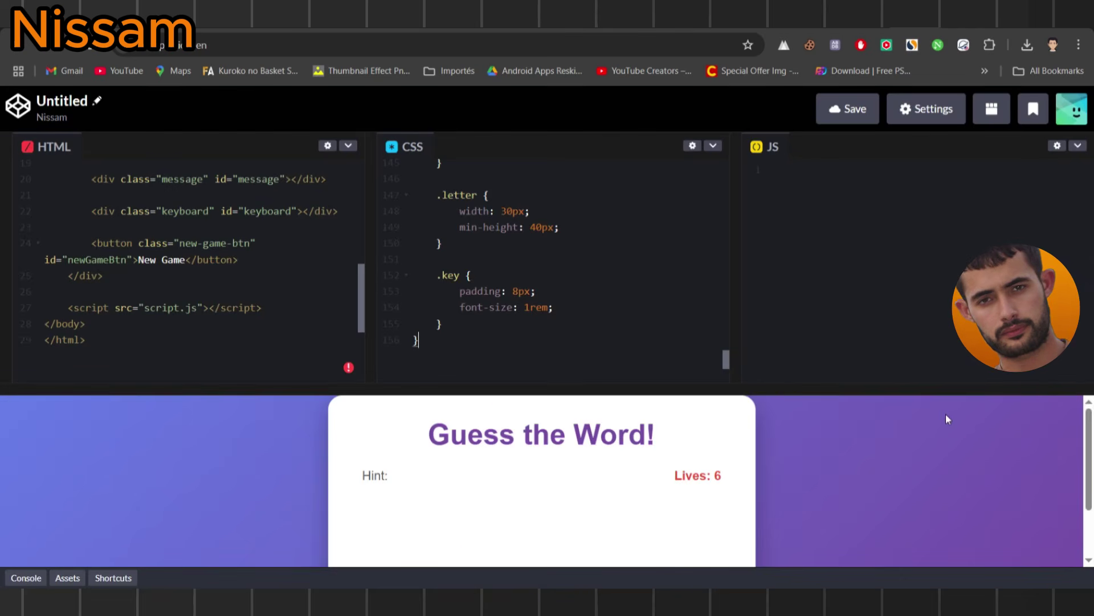
pyautogui.click(811, 190)
pyautogui.hotkey('ctrl', 'v')
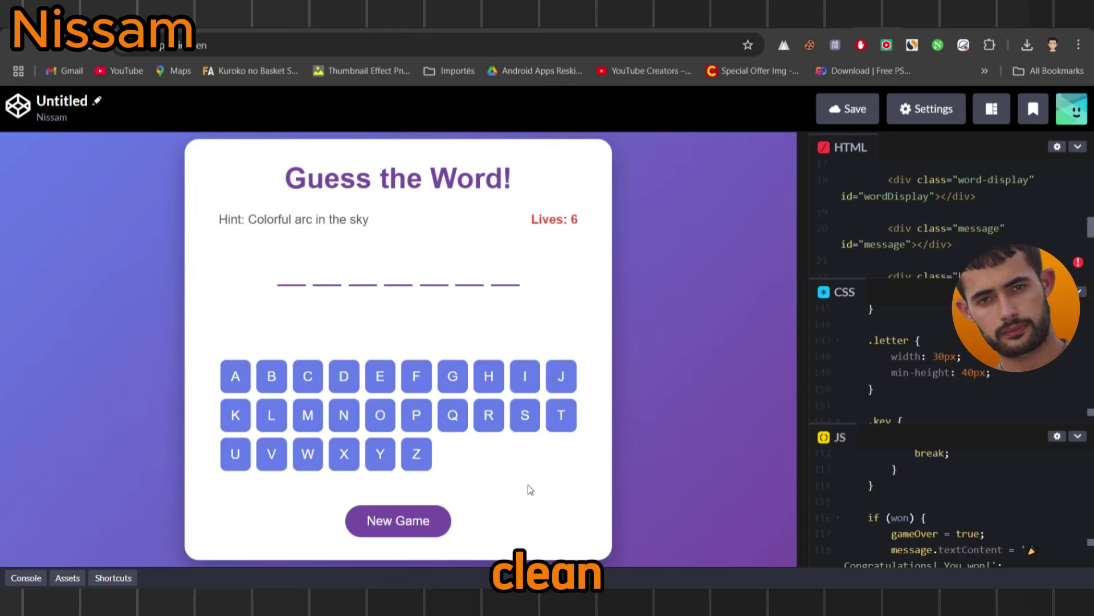
# Step: Test the Claude game in CodePen by guessing the letters of RAINBOW, and activate the guess field in the downloaded GPT game
pyautogui.click(490, 416)
pyautogui.click(237, 375)
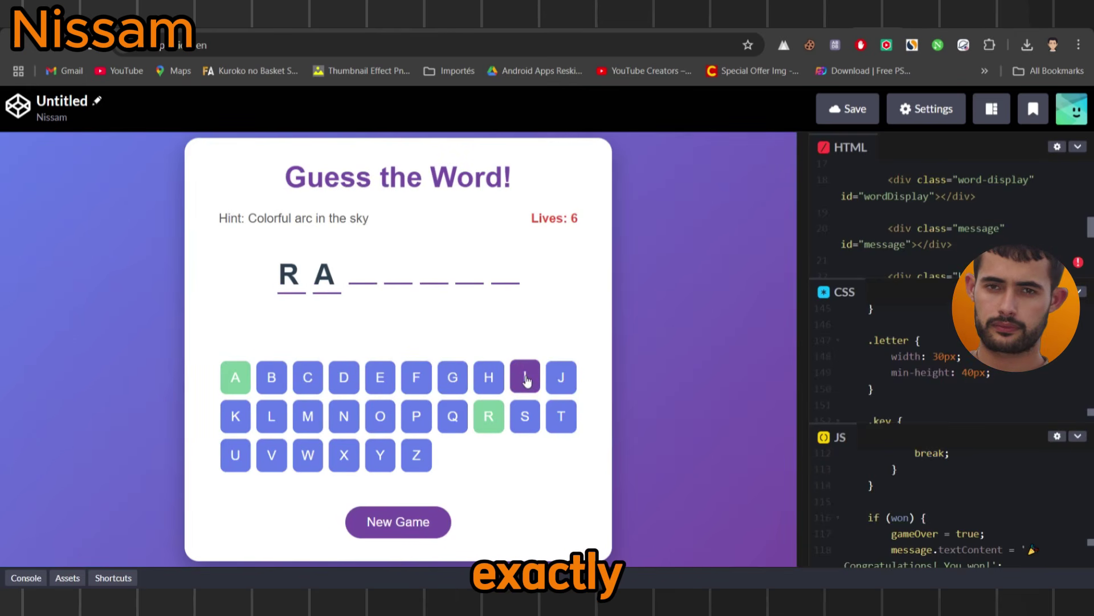
pyautogui.click(525, 375)
pyautogui.click(344, 420)
pyautogui.click(272, 377)
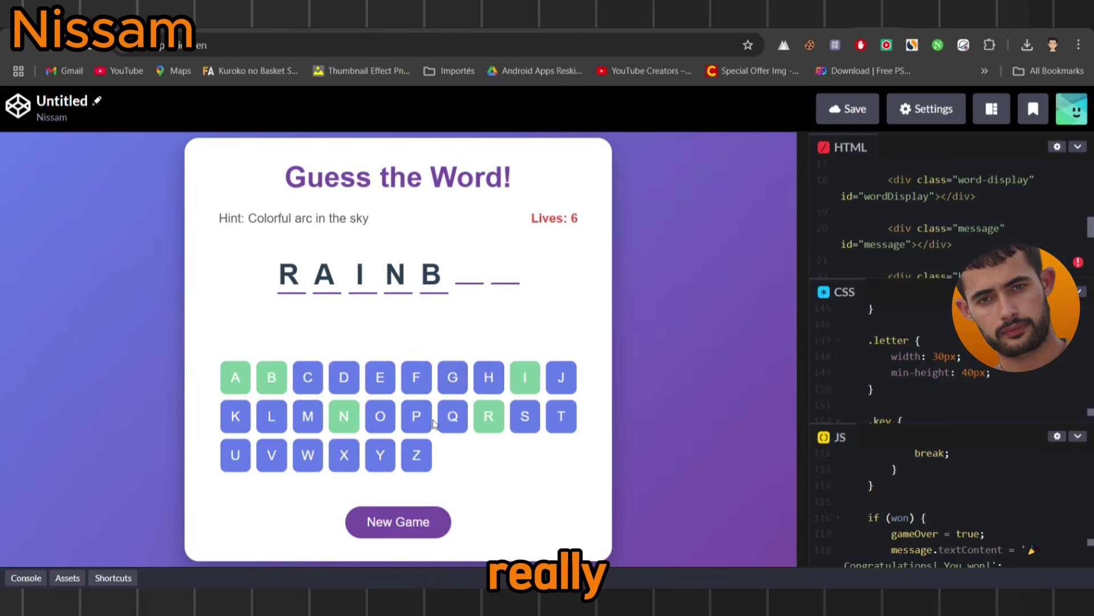
pyautogui.click(380, 416)
pyautogui.click(309, 454)
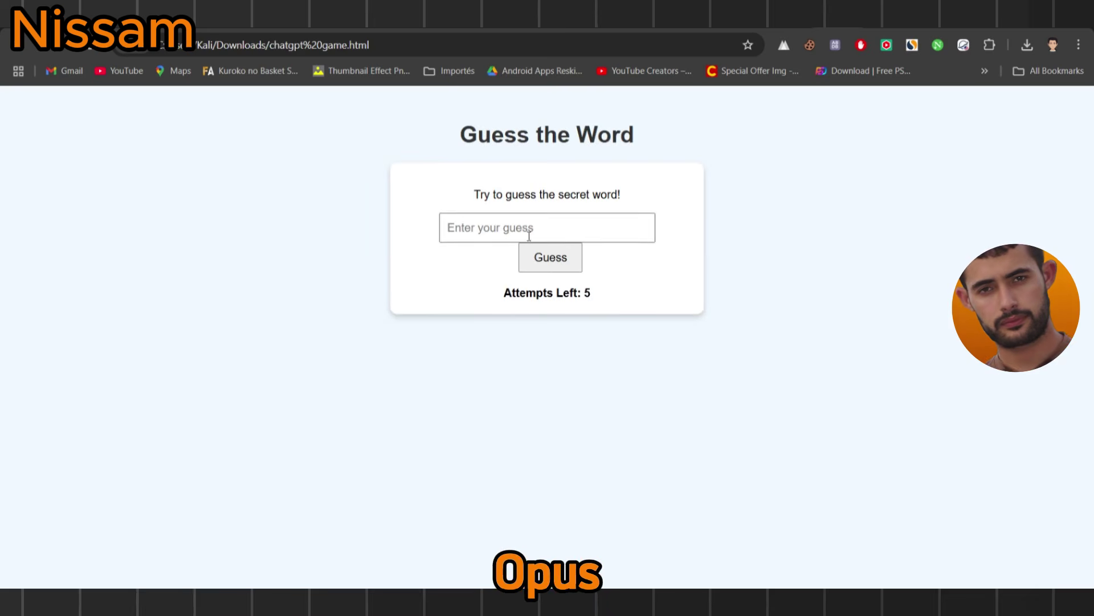
pyautogui.click(525, 235)
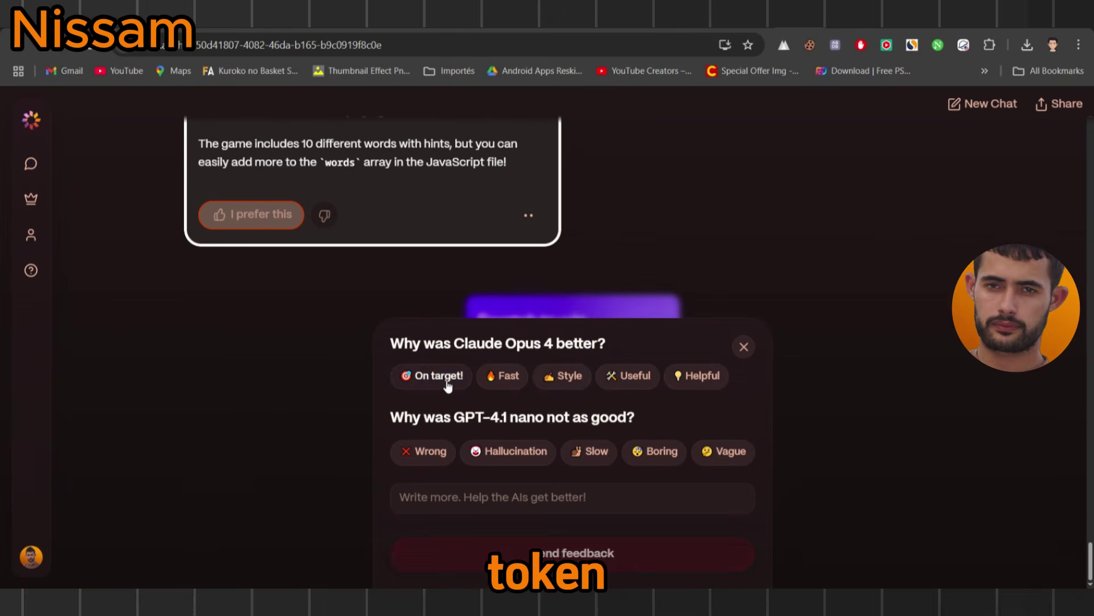
# Step: Mark On target!, Style and Useful as the reasons why Claude Opus 4 was better in the Yupp feedback form
pyautogui.click(439, 377)
pyautogui.click(575, 380)
pyautogui.click(643, 381)
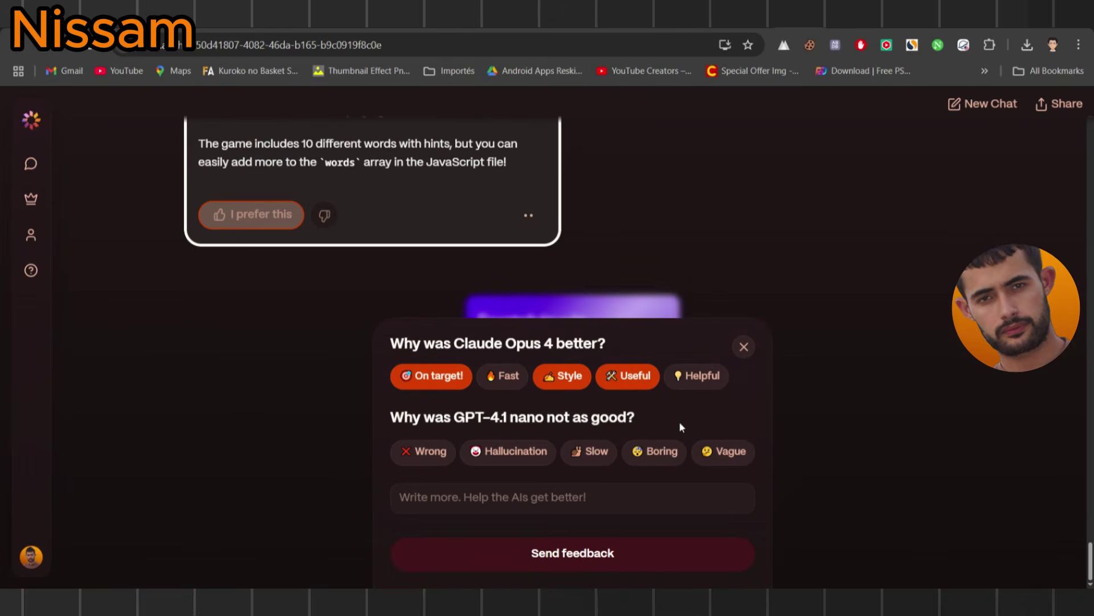
# Step: Mark GPT-4.1 nano as Vague and Boring, add the comment "it's a useless code", and send the feedback
pyautogui.click(724, 451)
pyautogui.click(655, 451)
pyautogui.click(570, 497)
pyautogui.write("it's a useless code")
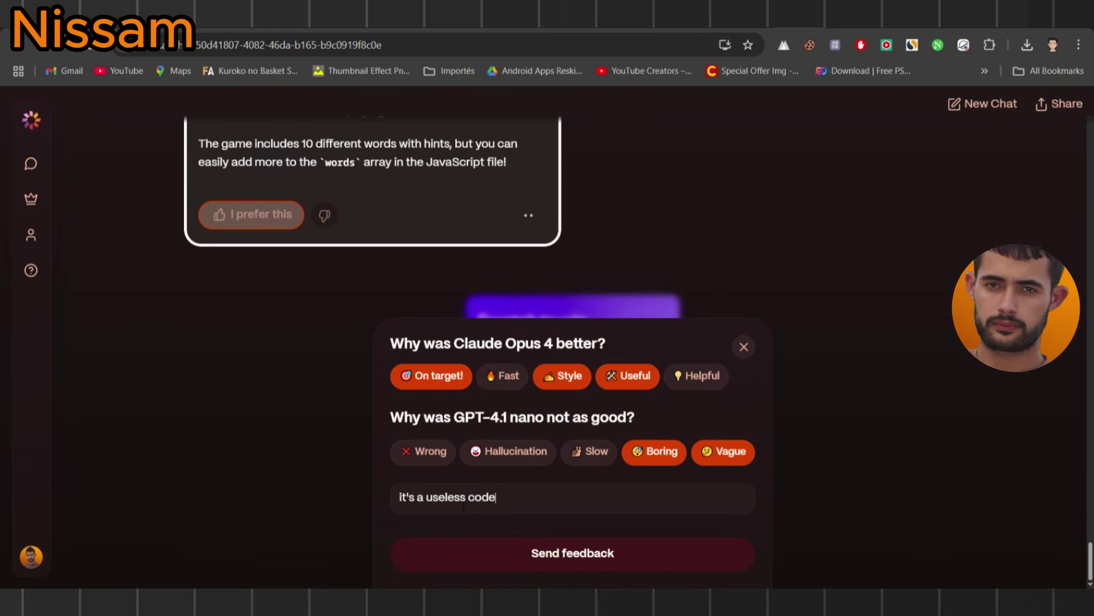
pyautogui.click(576, 547)
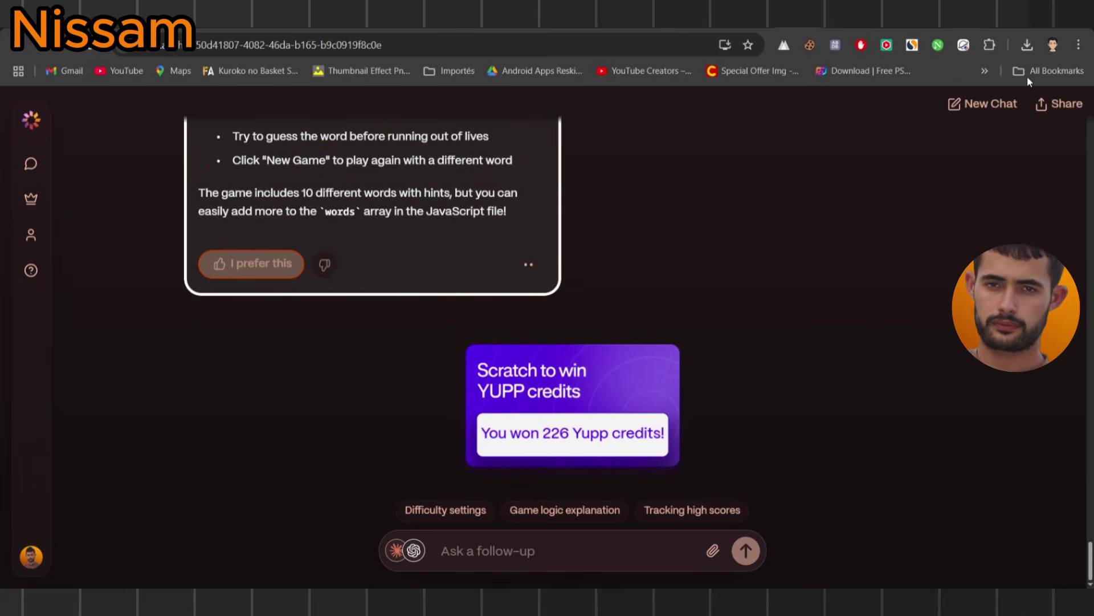
# Step: Start a new chat and choose FLUX Kontext Max (Fal.ai) as the image model
pyautogui.click(984, 103)
pyautogui.click(354, 414)
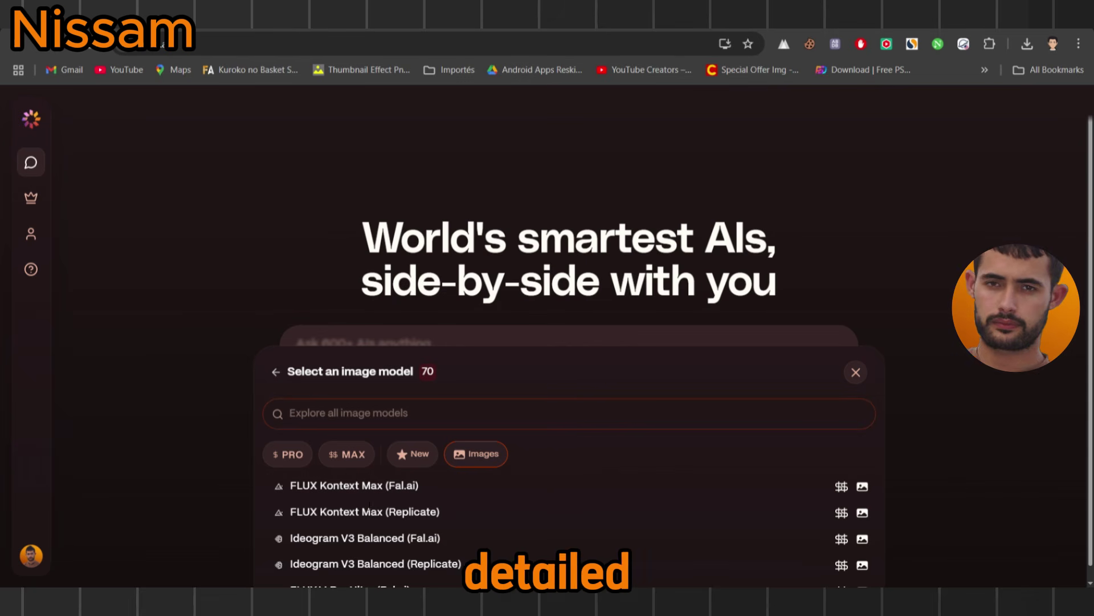
pyautogui.click(358, 489)
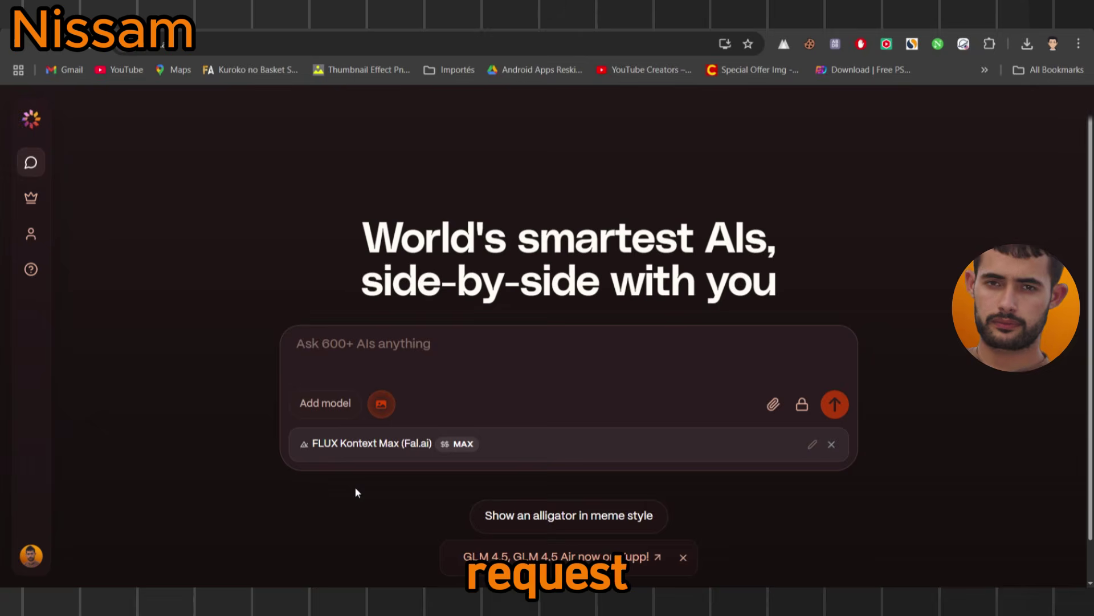
# Step: Submit the copied image prompt about a legendary samurai in weathered armor beside a tranquil river at dusk, and view both generated images
pyautogui.hotkey('ctrl', 'v')
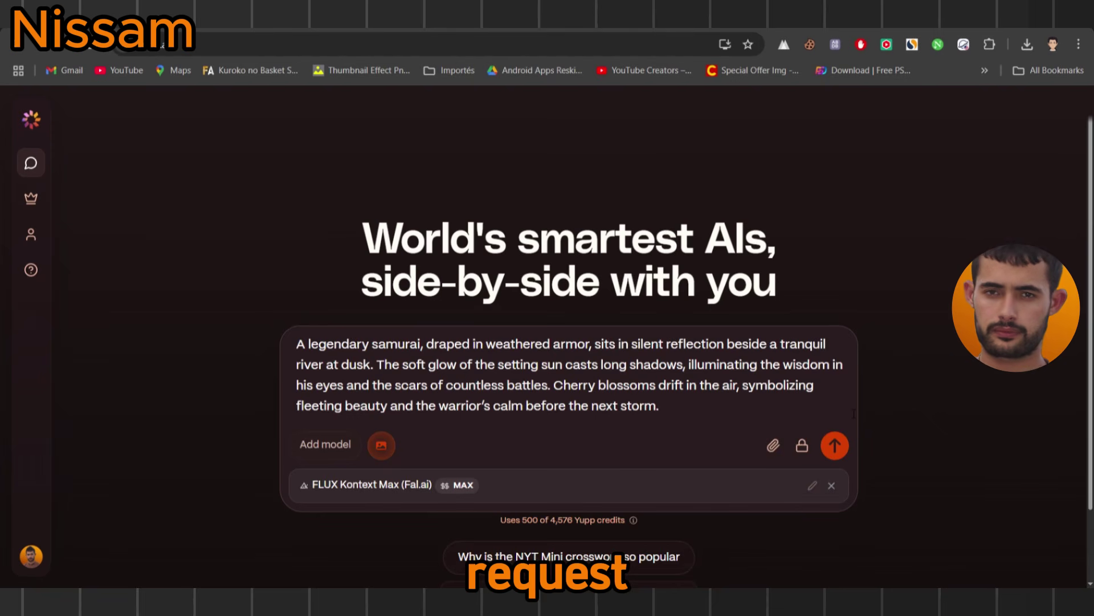
pyautogui.click(836, 446)
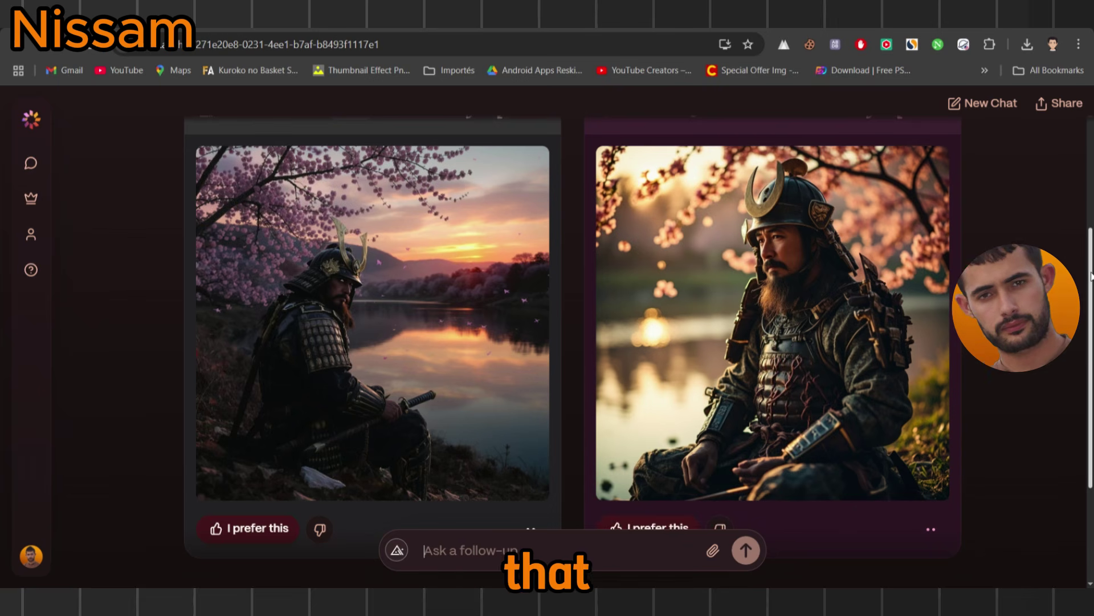
pyautogui.moveTo(1090, 277); pyautogui.dragTo(1090, 299)
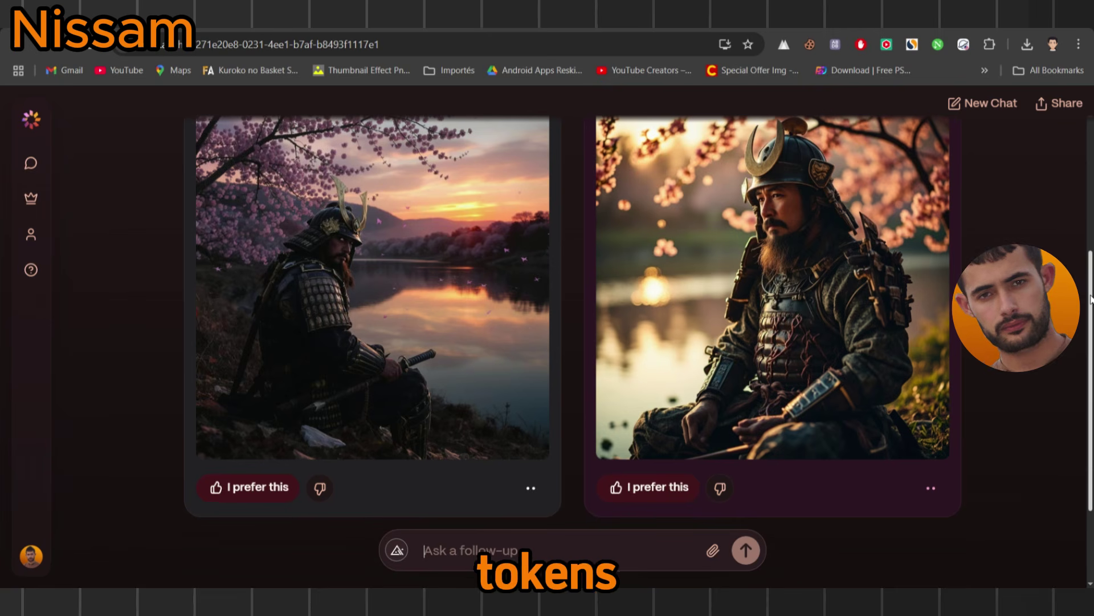
# Step: Open the Explore view of the leaderboard and examine the ranking table of text models
pyautogui.click(431, 294)
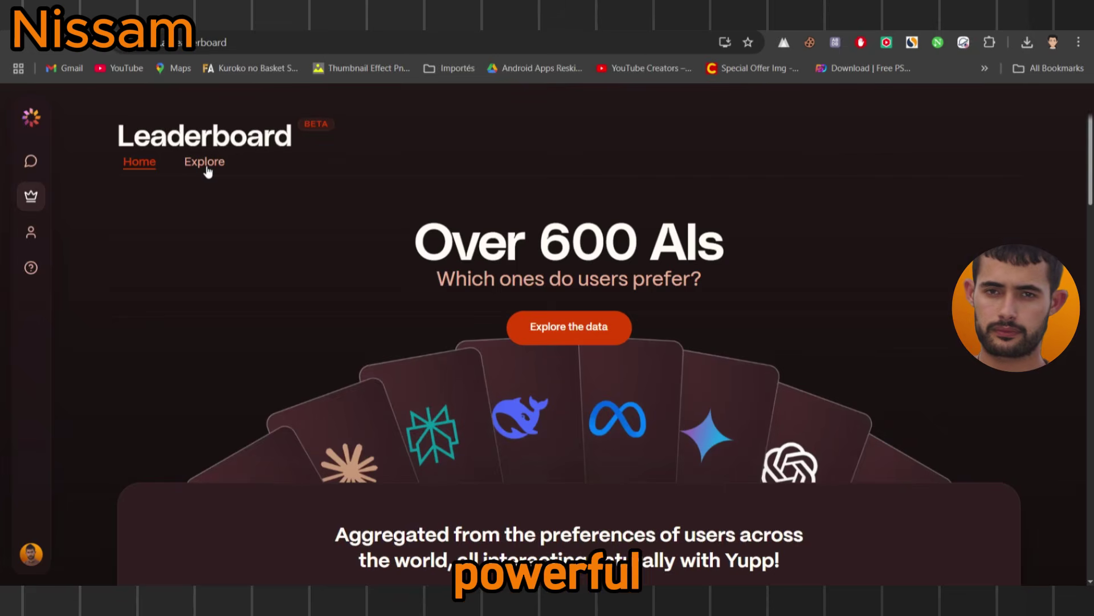
pyautogui.click(205, 164)
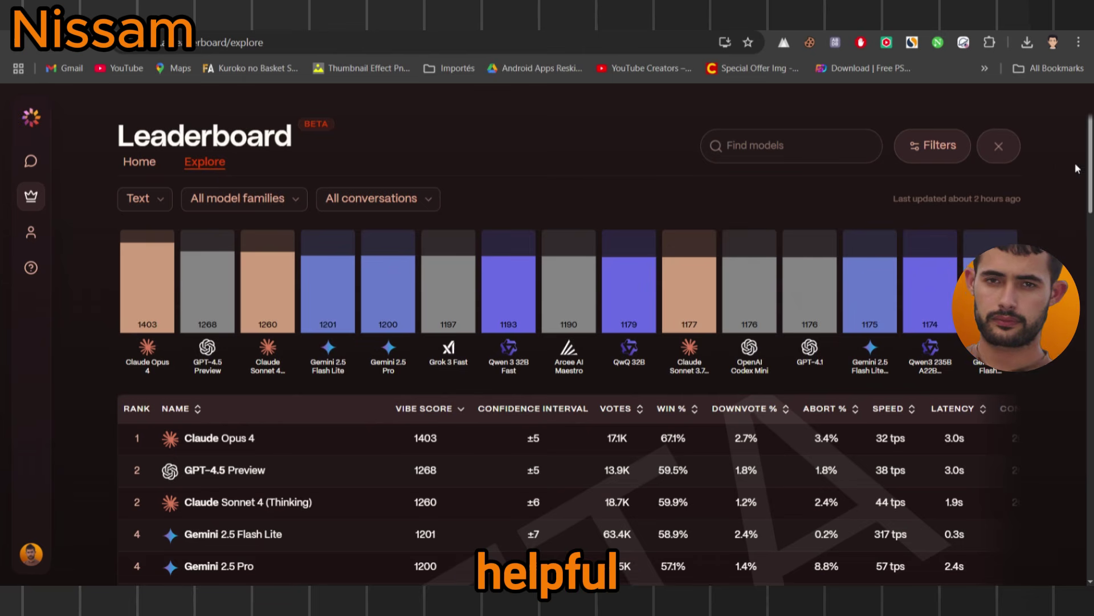
pyautogui.moveTo(1091, 165); pyautogui.dragTo(1092, 216)
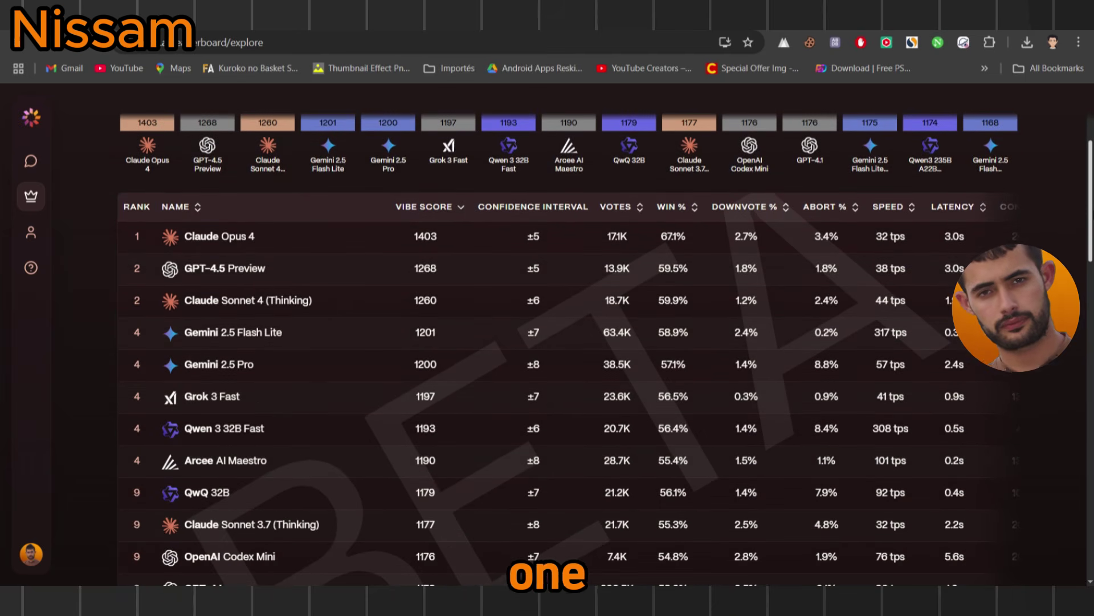